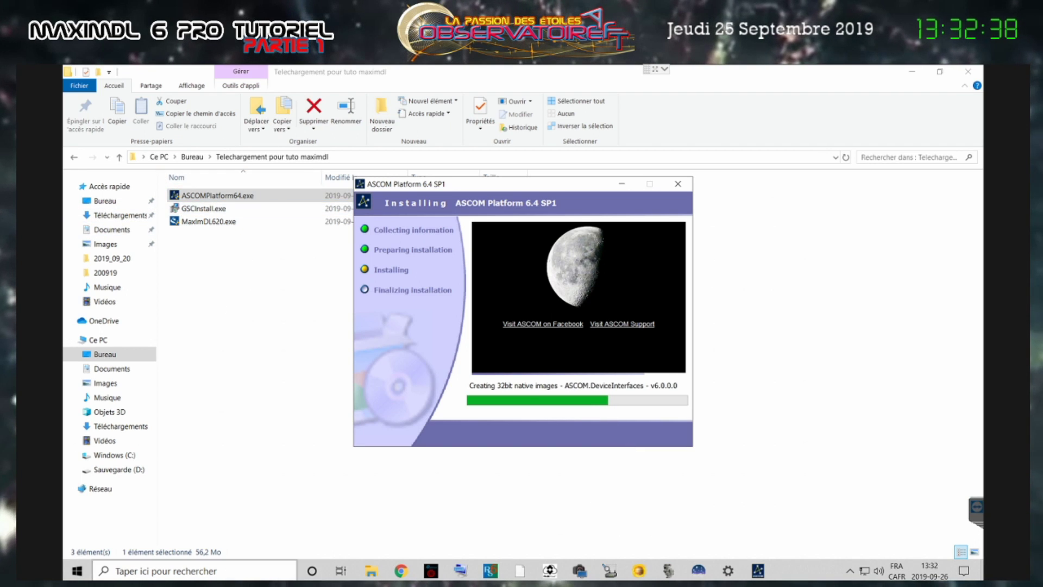
# Switch to Chrome and examine the driver categories on the ASCOM Standards website's Download Center page.
pyautogui.click(401, 571)
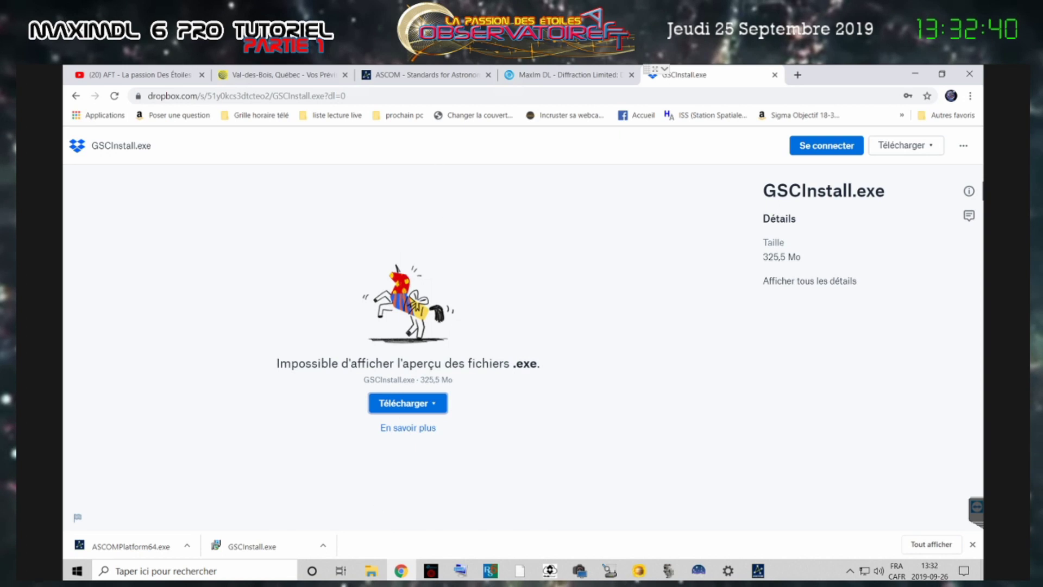
pyautogui.click(421, 74)
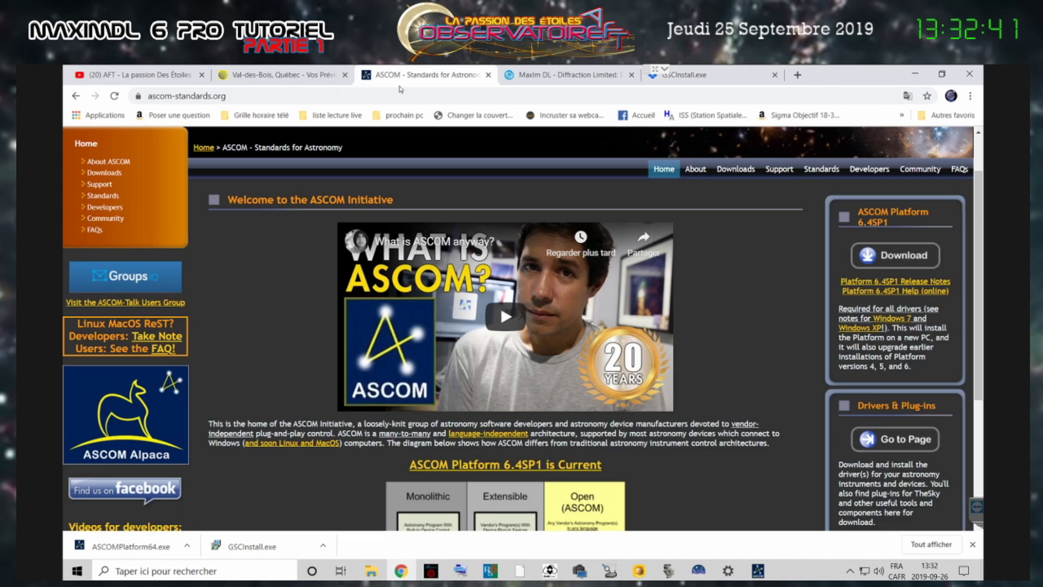
pyautogui.click(104, 172)
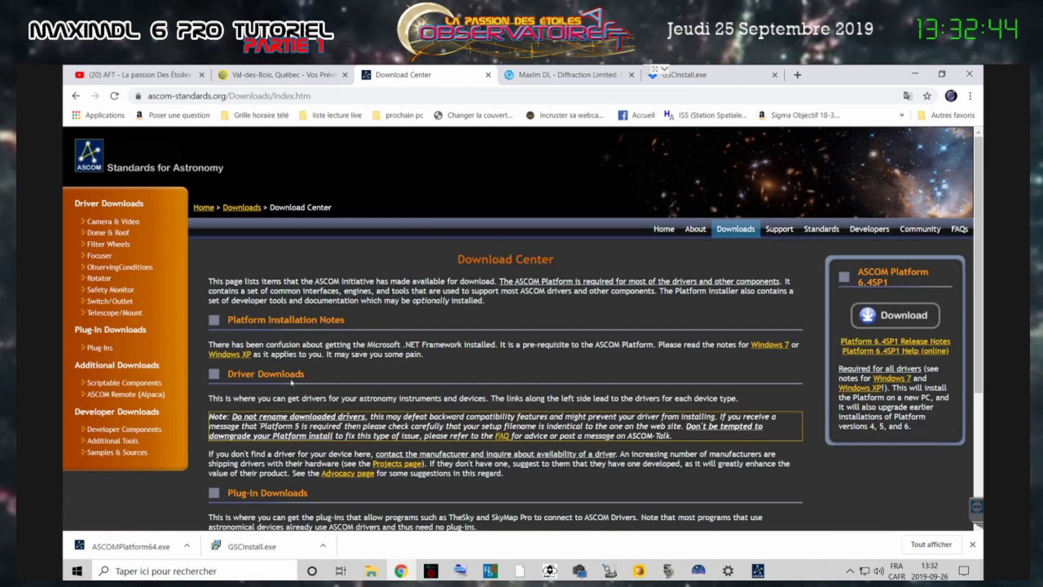
pyautogui.scroll(-3, 188, 279)
pyautogui.scroll(3, 246, 321)
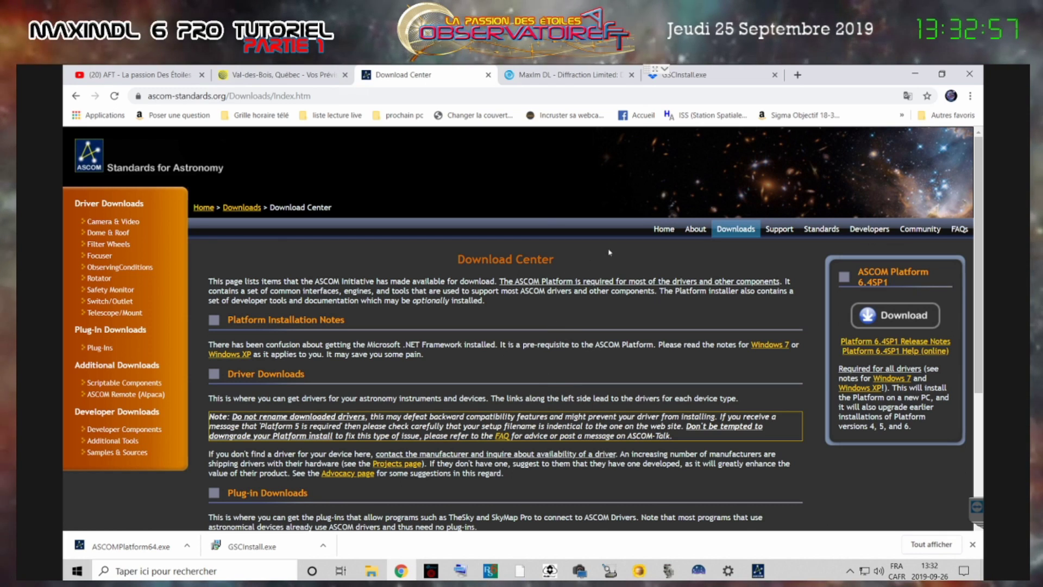
# Return to the GSCInstall.exe page, move the ASCOM Platform 6.4 SP1 installer window aside, and finish its setup.
pyautogui.click(677, 78)
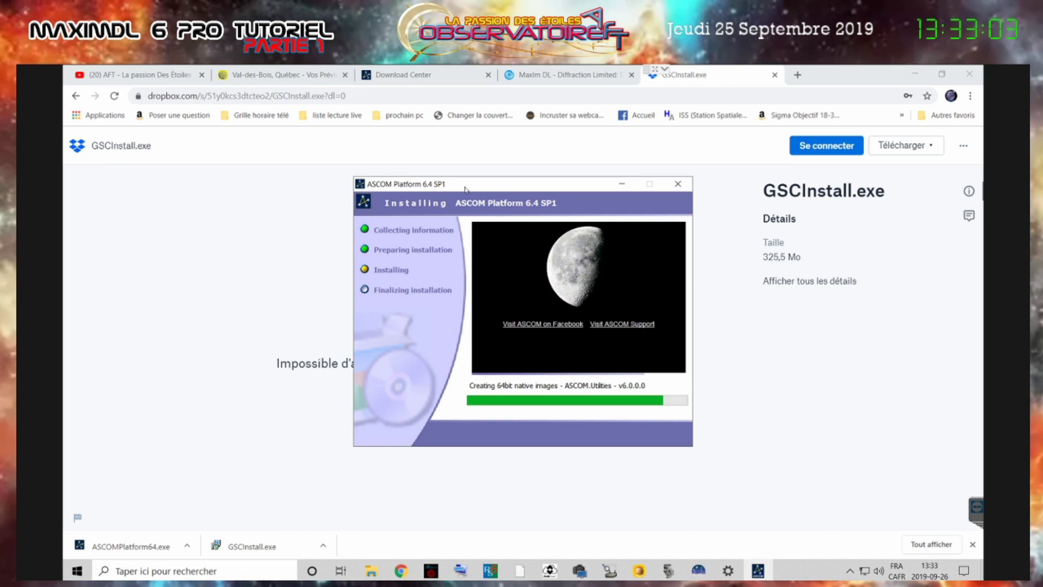
pyautogui.moveTo(473, 187); pyautogui.dragTo(389, 210)
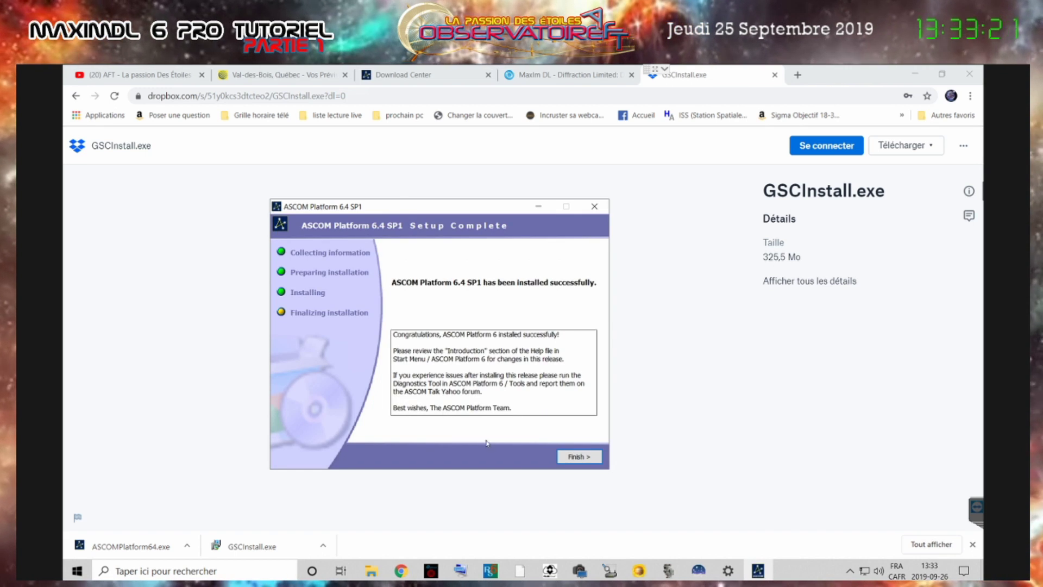
pyautogui.click(576, 458)
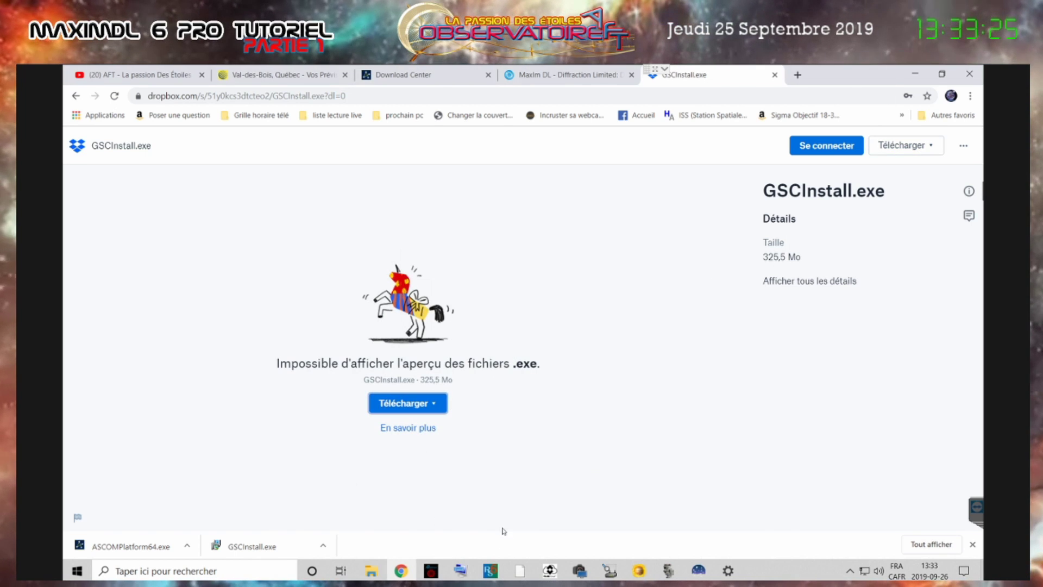
# Switch to the Telechargement pour tuto maximdl folder in File Explorer and run MaxImDL620.exe as administrator, authorizing its changes.
pyautogui.click(371, 570)
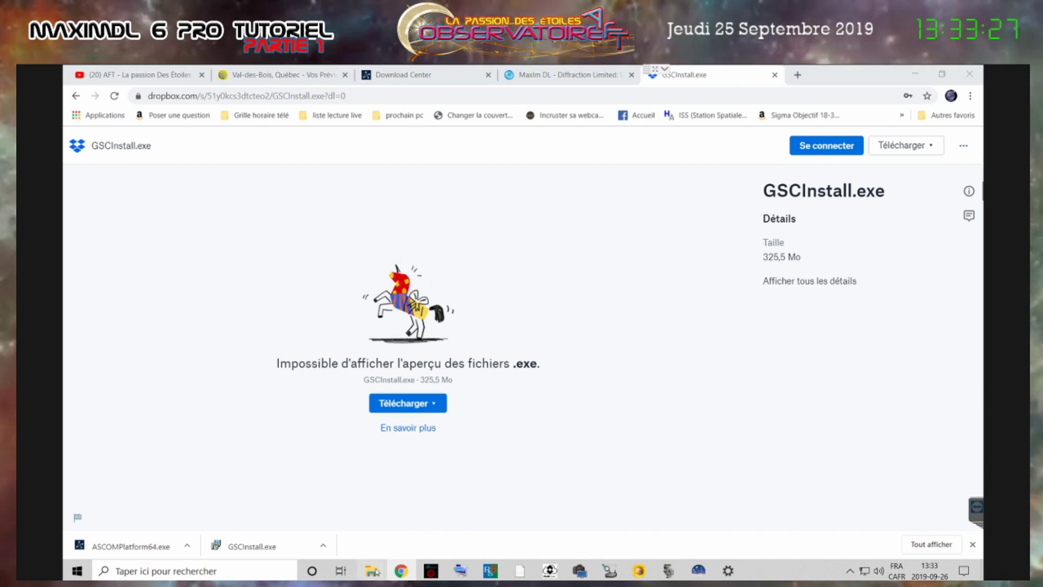
pyautogui.moveTo(243, 510)
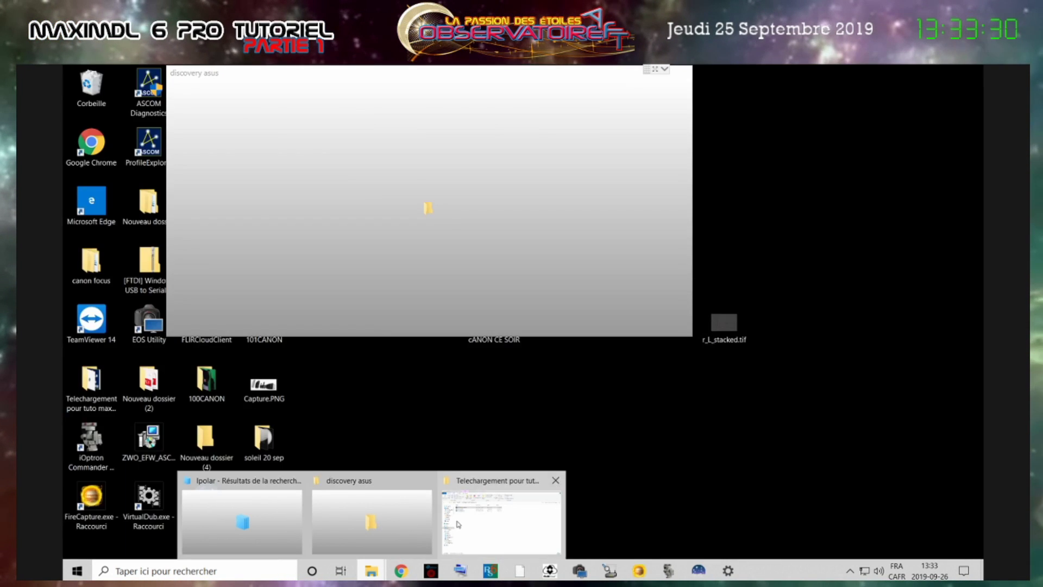
pyautogui.click(467, 516)
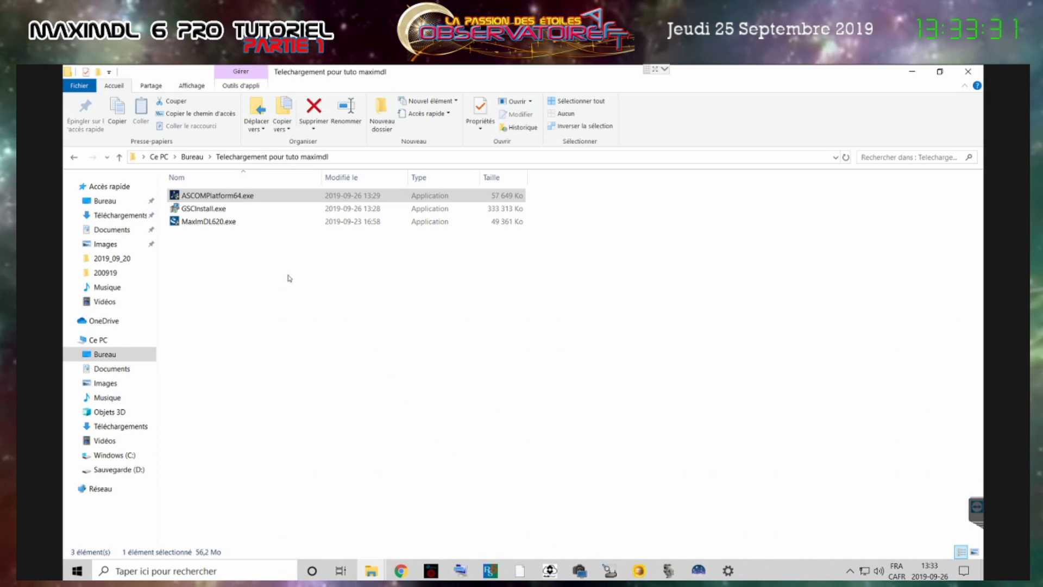
pyautogui.rightClick(199, 224)
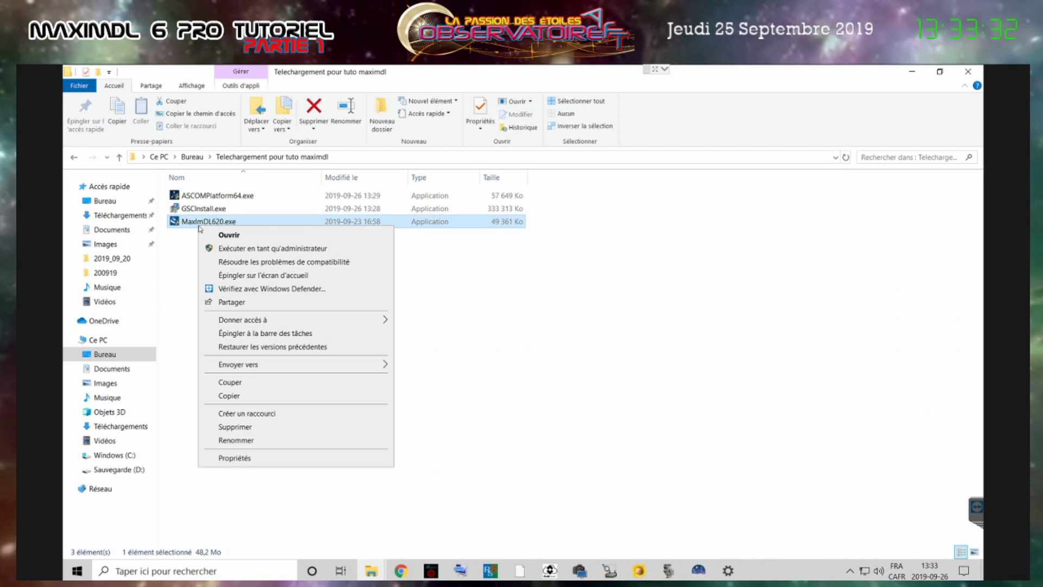
pyautogui.click(269, 248)
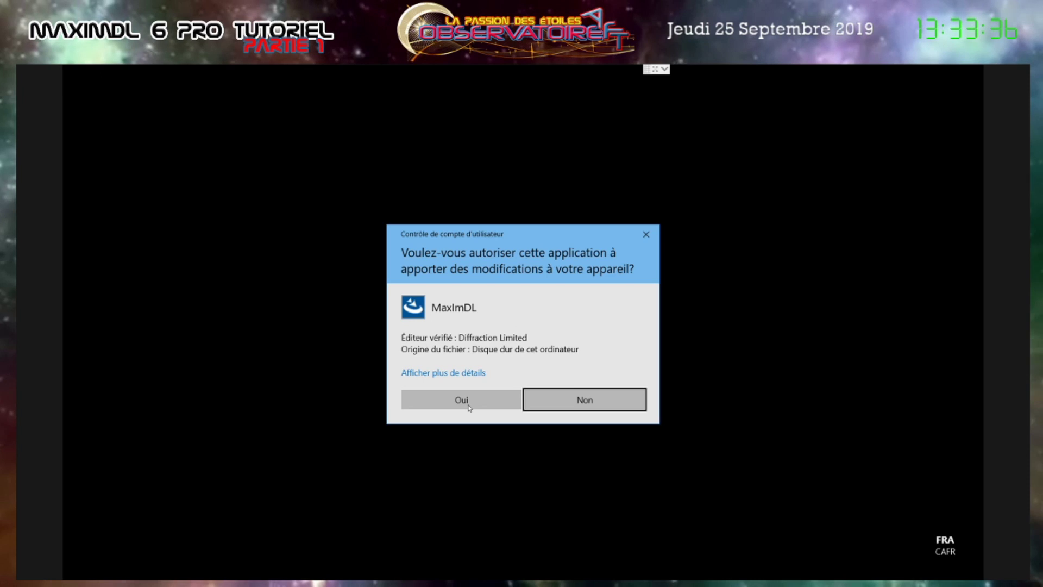
pyautogui.click(462, 400)
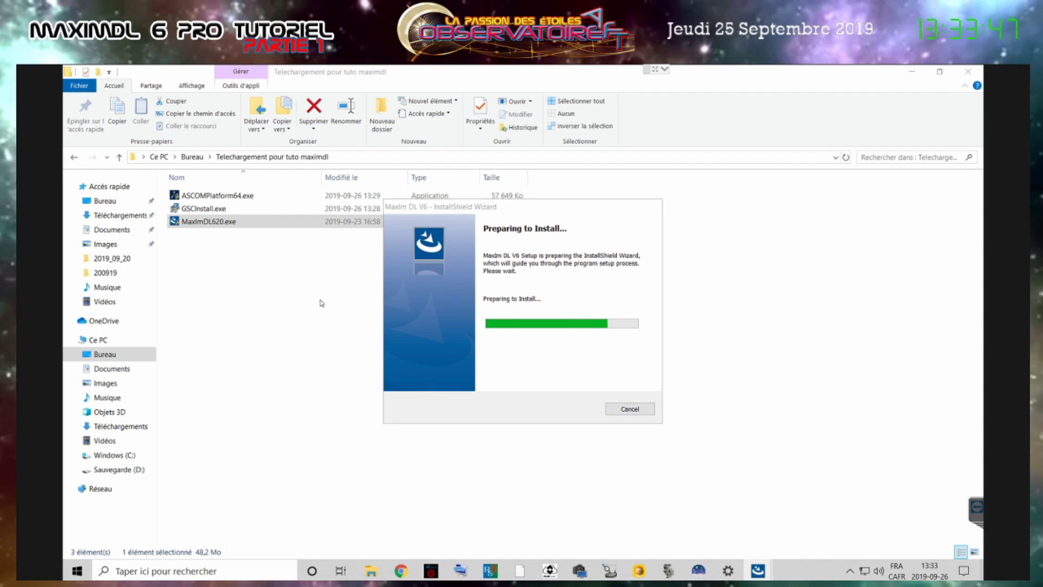
# Accept the MaxIm DL V6 license agreement, install the program, and close the completed wizard.
pyautogui.click(585, 422)
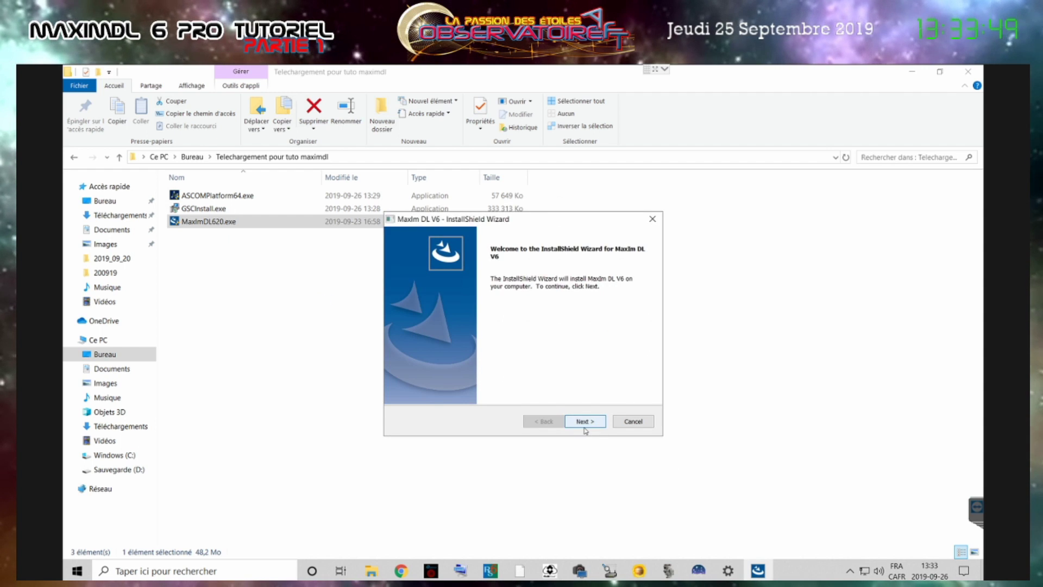
pyautogui.click(403, 377)
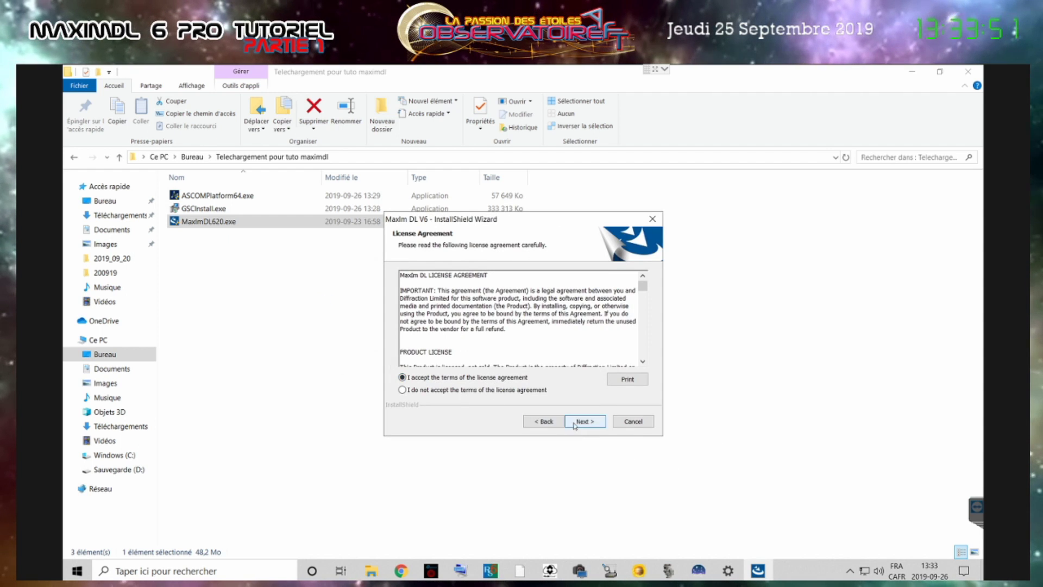
pyautogui.click(580, 422)
pyautogui.click(582, 422)
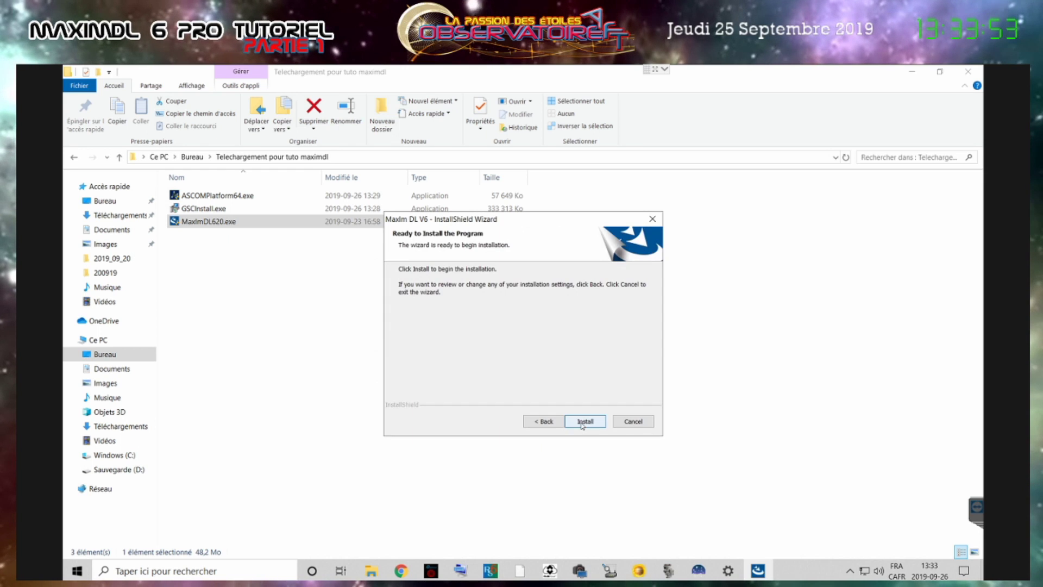
pyautogui.click(583, 422)
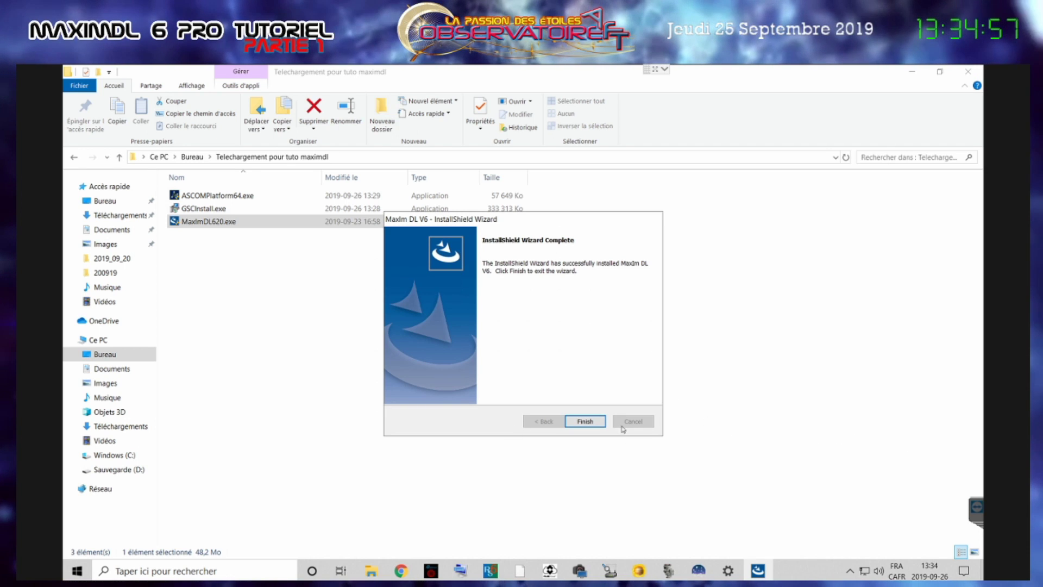
pyautogui.click(585, 421)
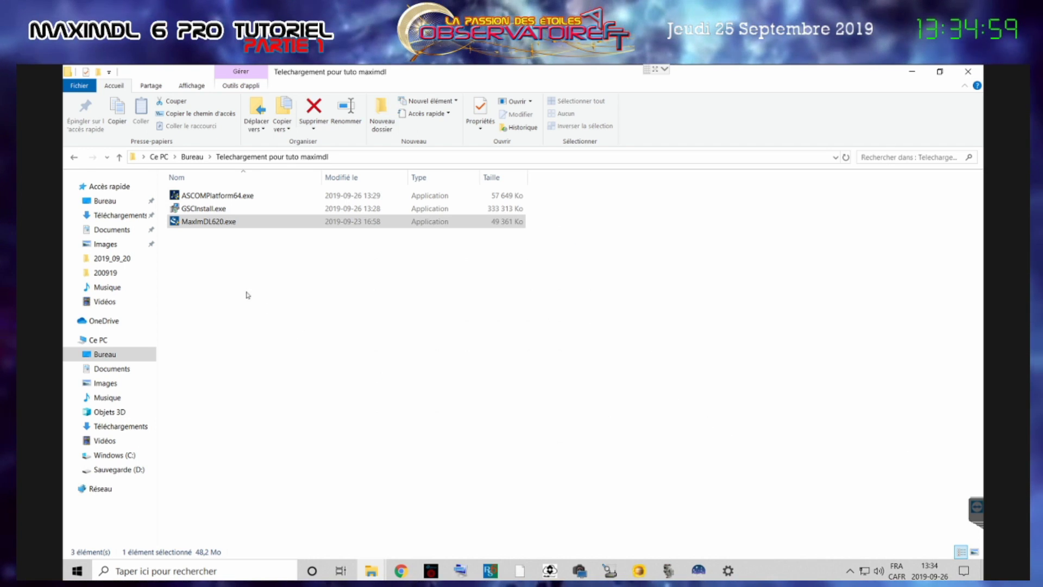
# Run GSCInstall.exe as administrator and authorize it to make changes to the device.
pyautogui.click(215, 208)
pyautogui.rightClick(216, 208)
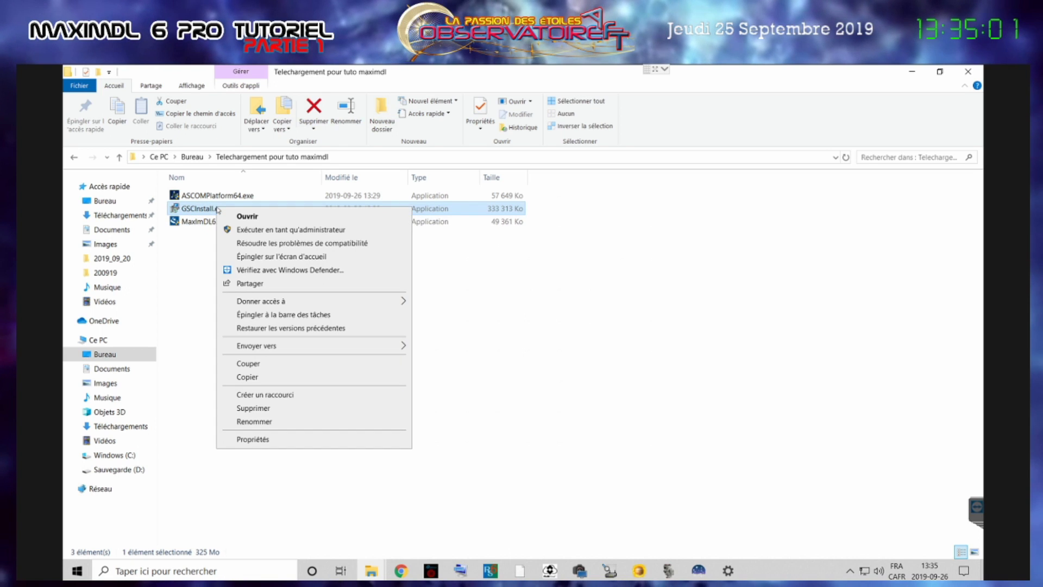
pyautogui.click(259, 229)
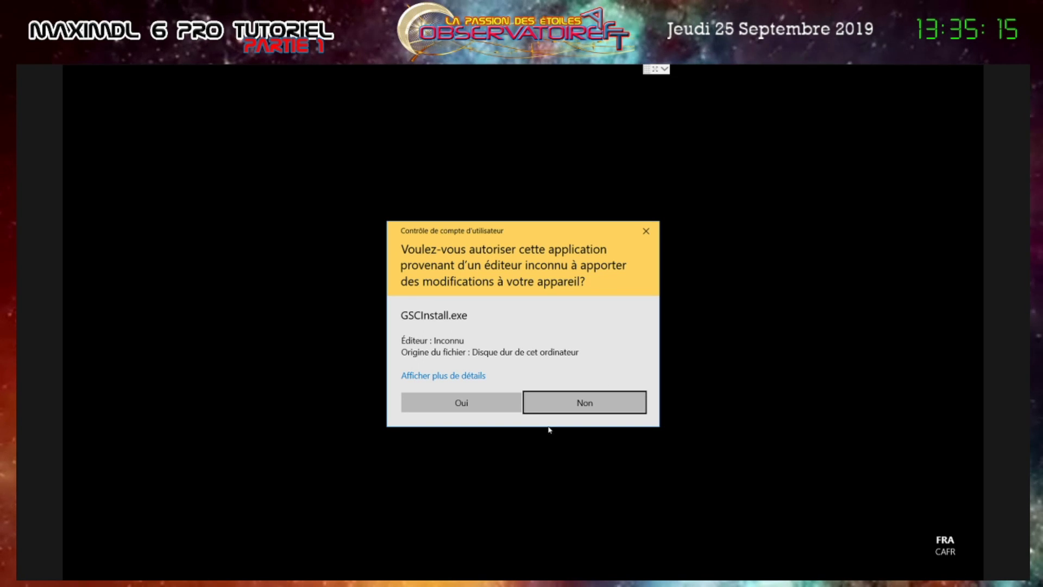
pyautogui.click(501, 403)
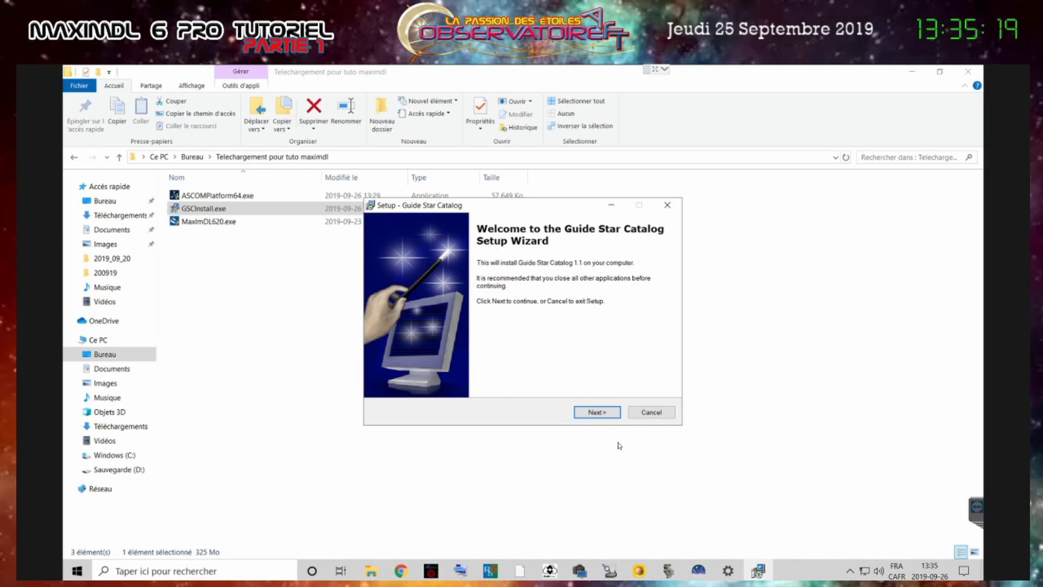
# Accept the Guide Star Catalog license agreement and proceed to the destination selection.
pyautogui.click(604, 414)
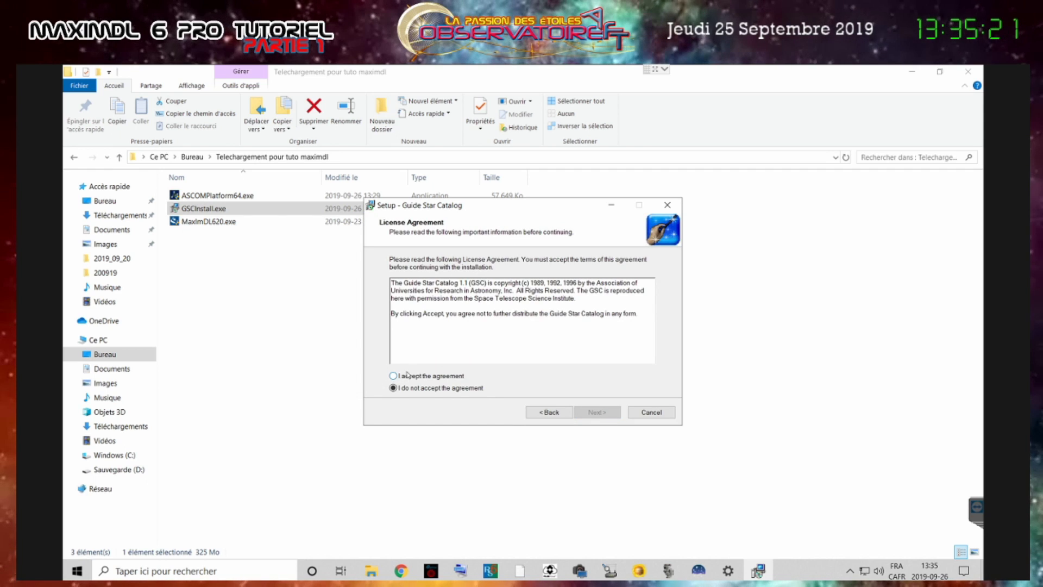
pyautogui.click(407, 375)
pyautogui.click(595, 414)
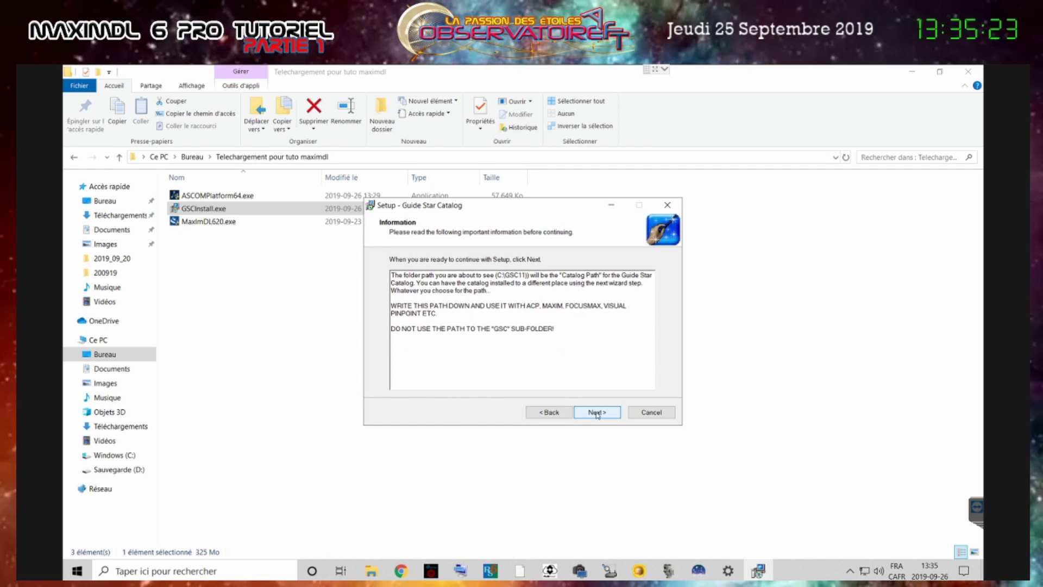
pyautogui.click(597, 413)
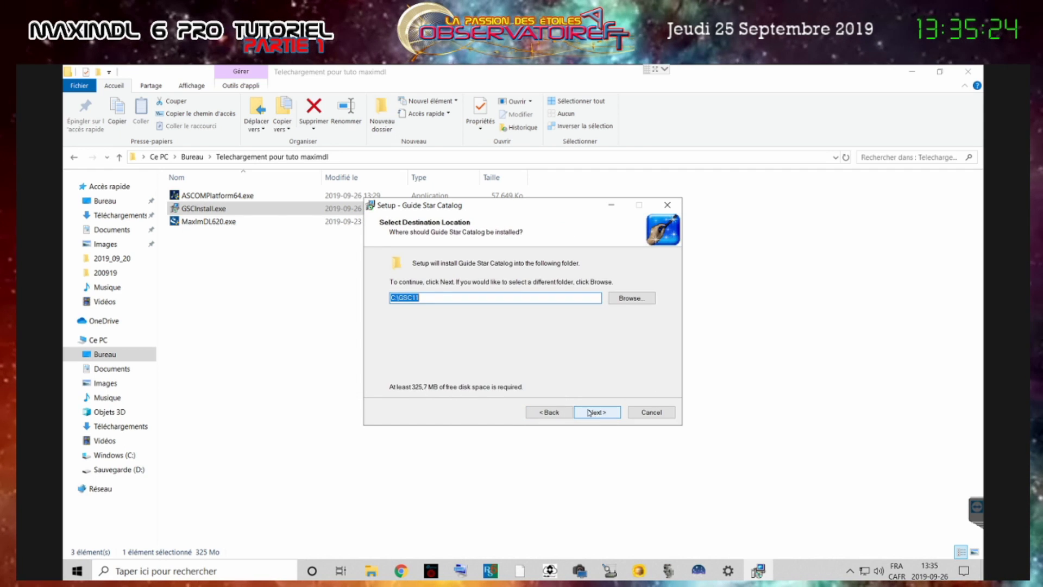
# Set the Guide Star Catalog destination folder to D:\GSC11 on the Sauvegarde drive and continue.
pyautogui.click(623, 303)
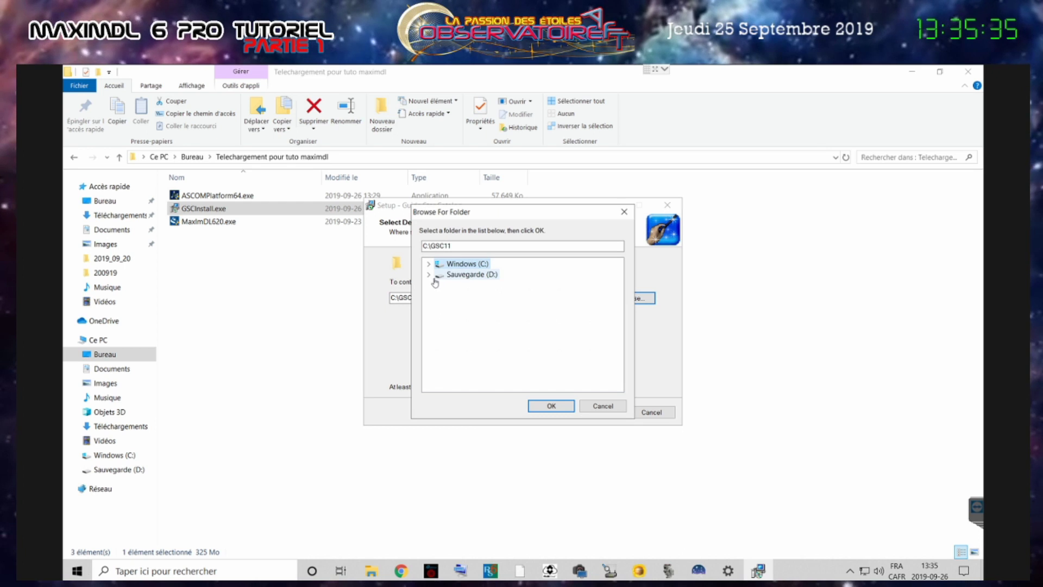
pyautogui.click(428, 274)
pyautogui.click(467, 275)
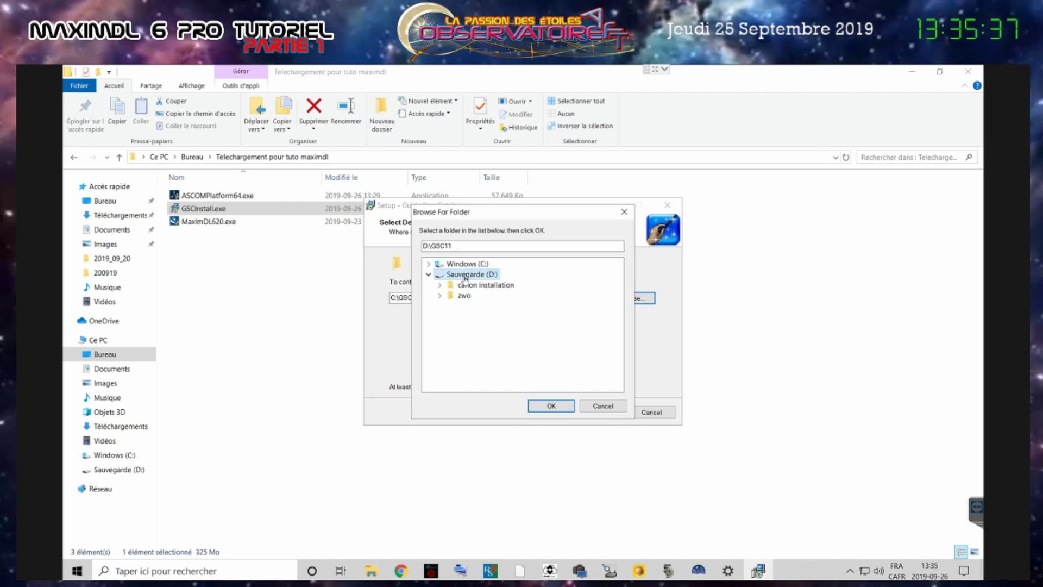
pyautogui.click(467, 246)
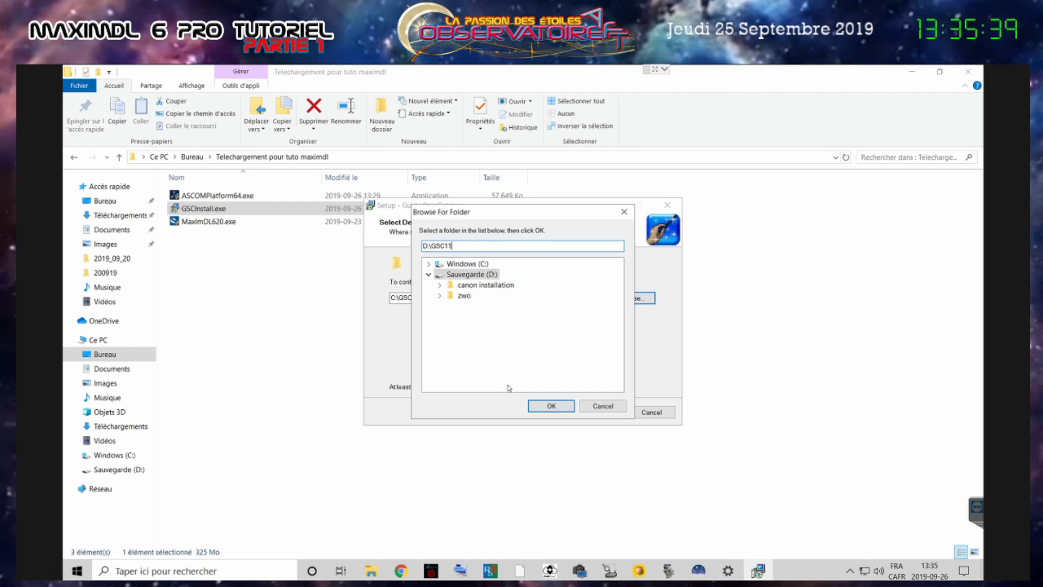
pyautogui.click(551, 408)
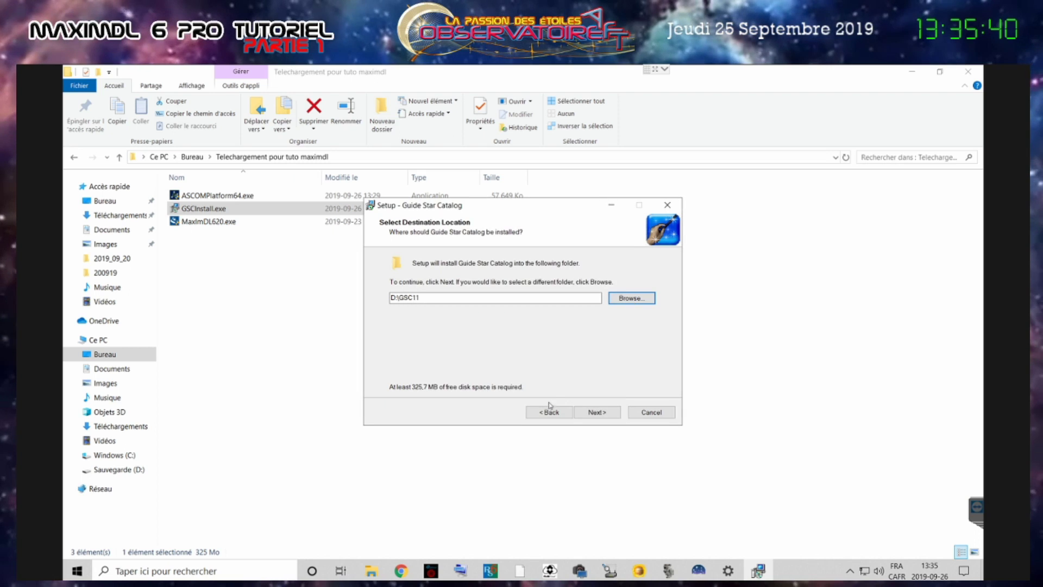
pyautogui.click(589, 414)
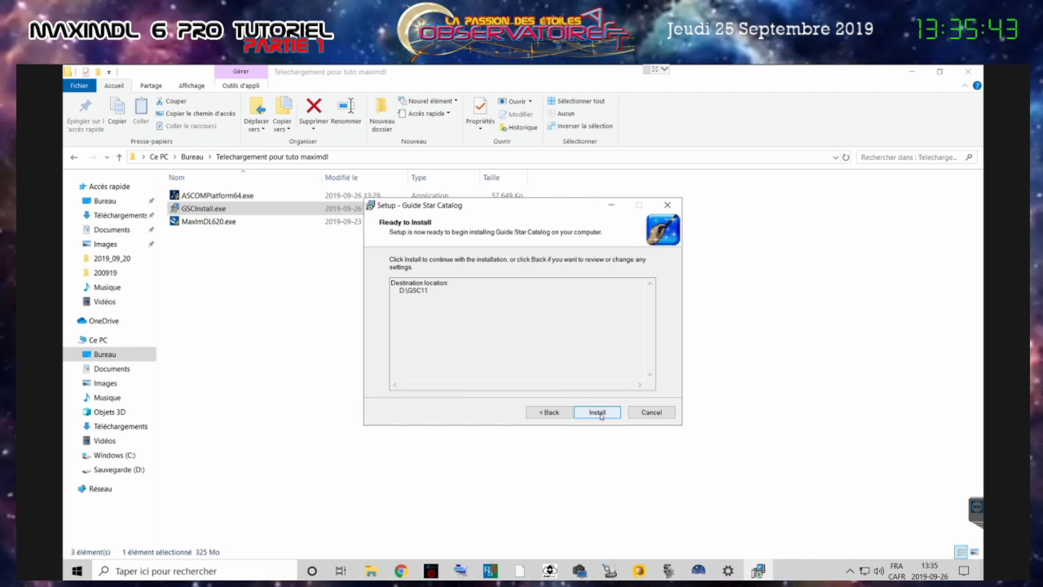
# Install the Guide Star Catalog and finish the setup wizard.
pyautogui.click(591, 413)
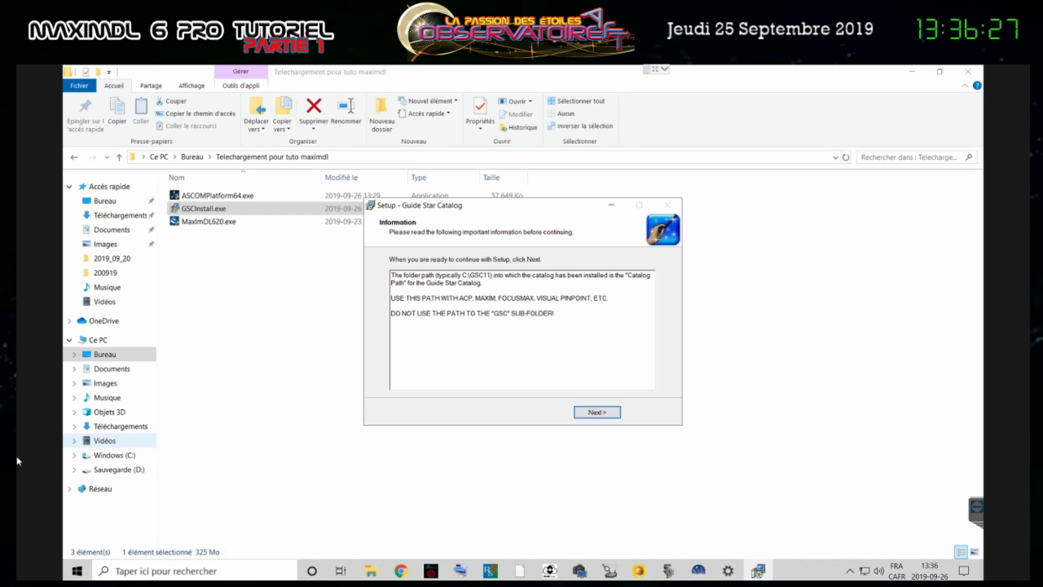
pyautogui.click(597, 411)
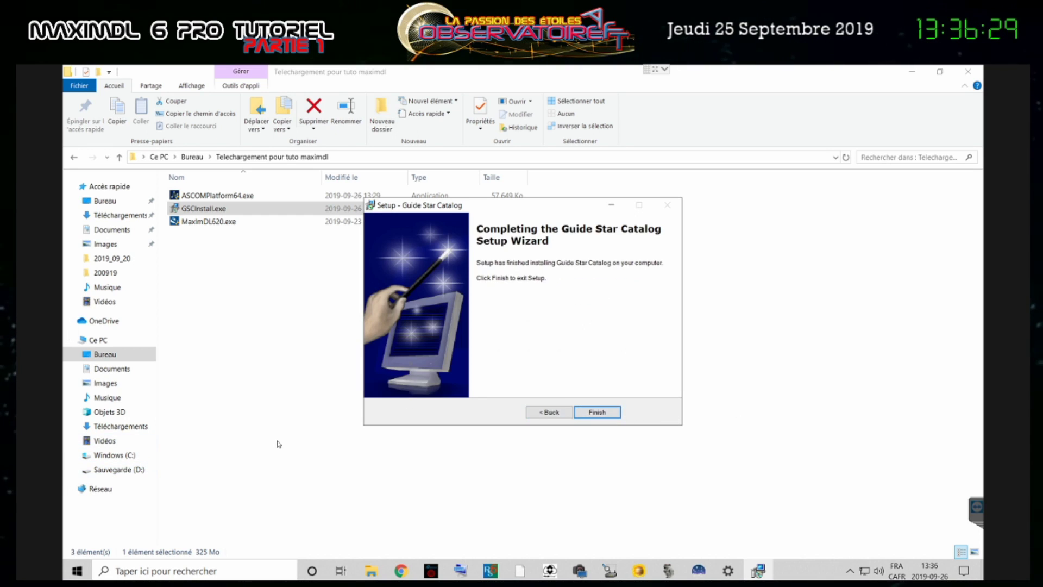
pyautogui.click(597, 411)
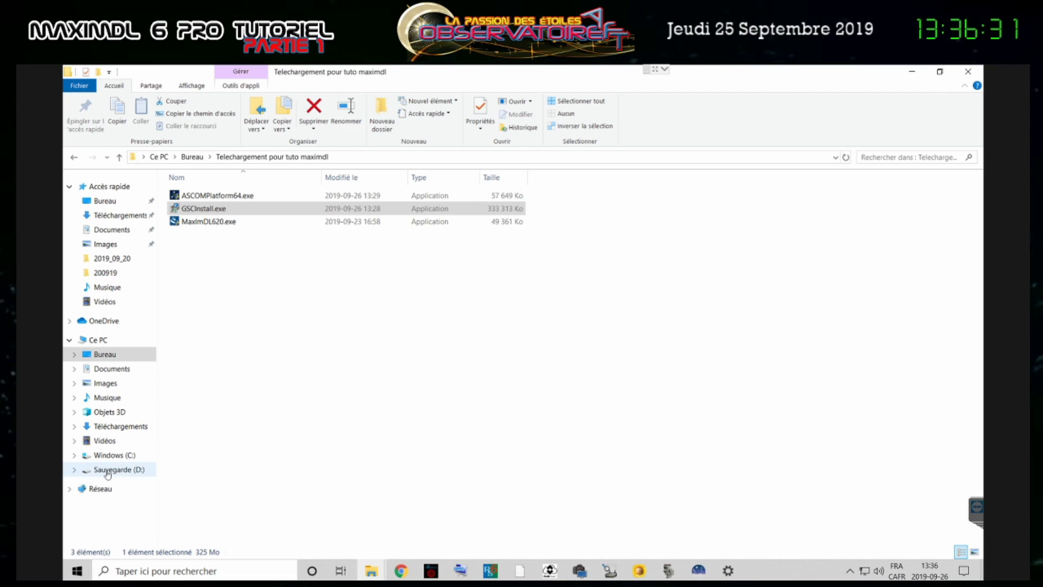
# Examine the installed catalog files in D:\GSC11 and its gsc subfolder, then return to the installer downloads folder.
pyautogui.click(108, 475)
pyautogui.doubleClick(196, 208)
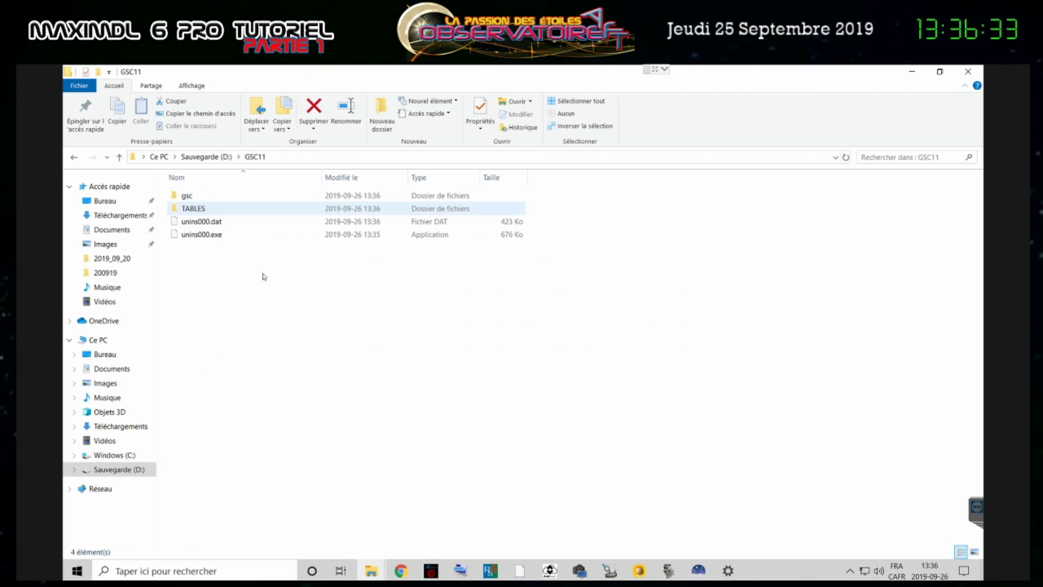
pyautogui.doubleClick(185, 199)
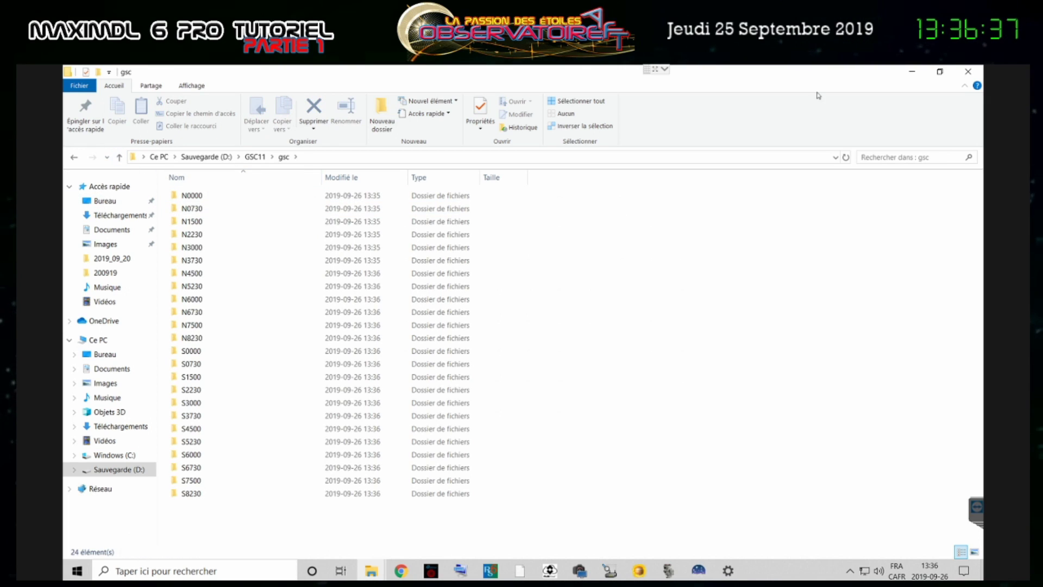
pyautogui.click(73, 159)
pyautogui.click(73, 159)
pyautogui.click(74, 159)
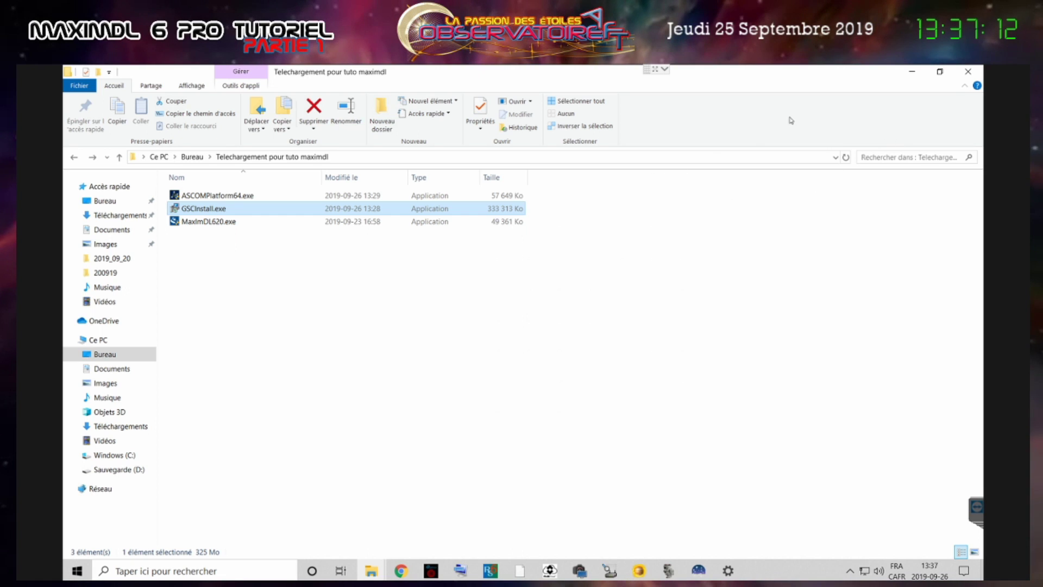
# Close the installer downloads folder and display the product description on the MaxIm DL page in the browser.
pyautogui.click(967, 73)
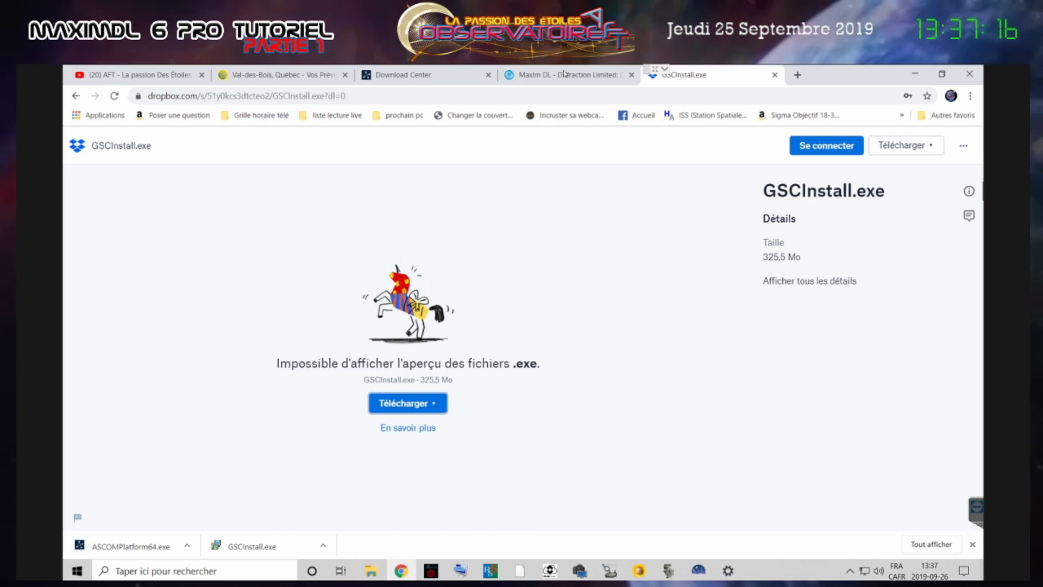
pyautogui.click(564, 73)
pyautogui.scroll(10, 400, 217)
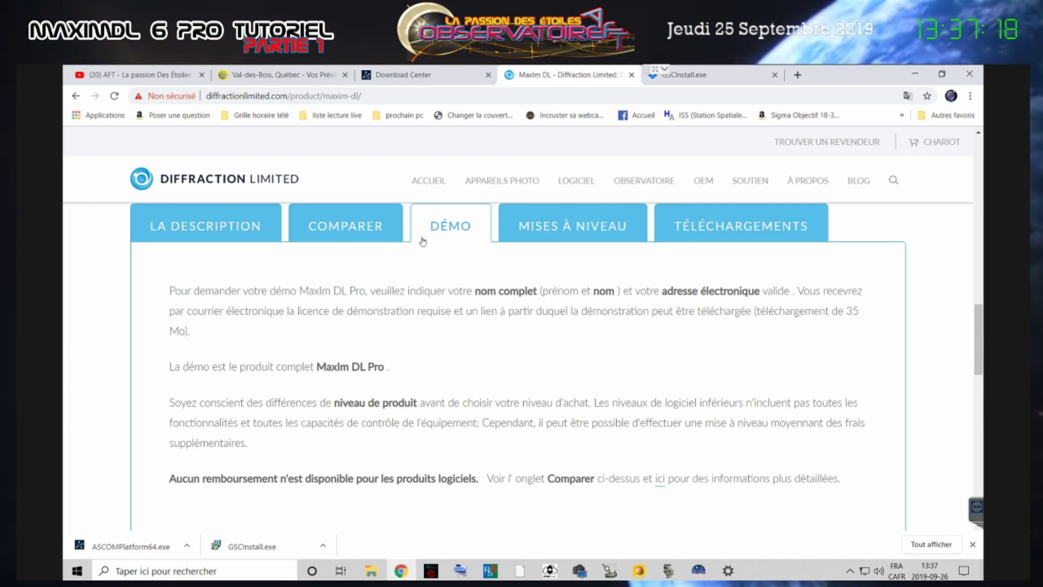
pyautogui.click(217, 466)
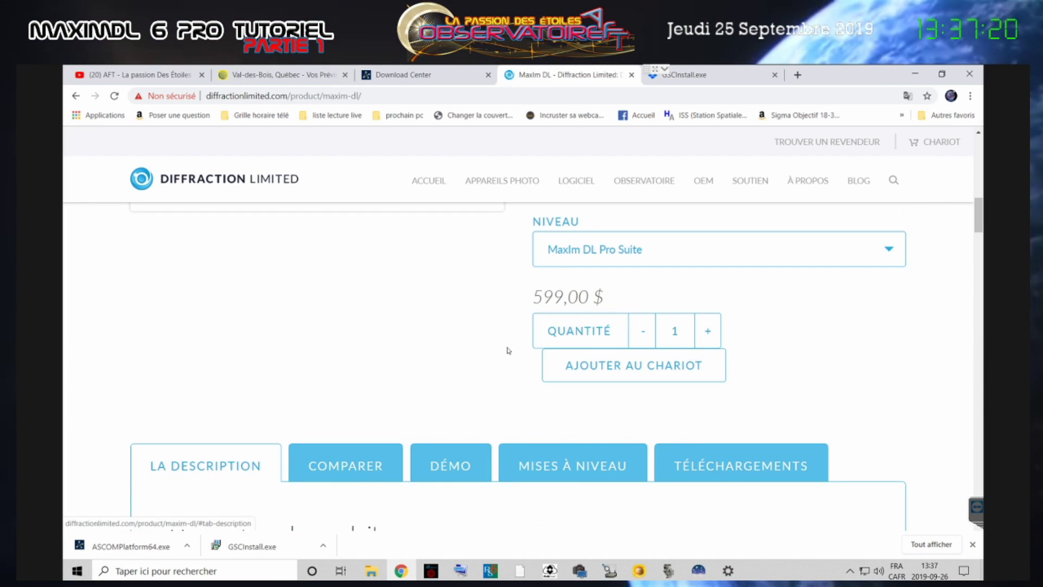
pyautogui.scroll(10, 507, 349)
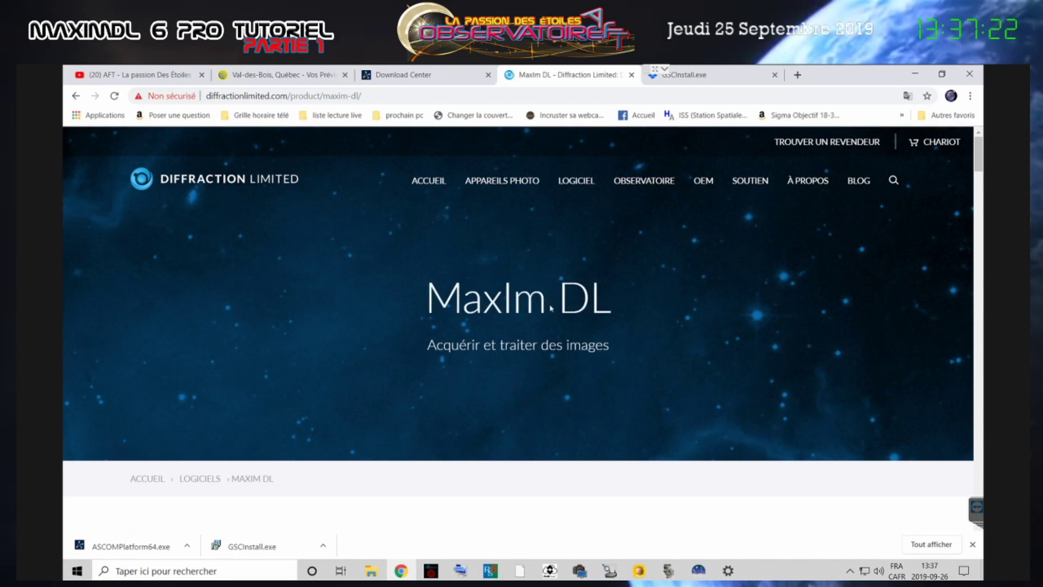
# Choose MaxIm DL Pro as the product level in the MaxIm DL purchase options.
pyautogui.scroll(-5, 518, 326)
pyautogui.scroll(-3, 700, 450)
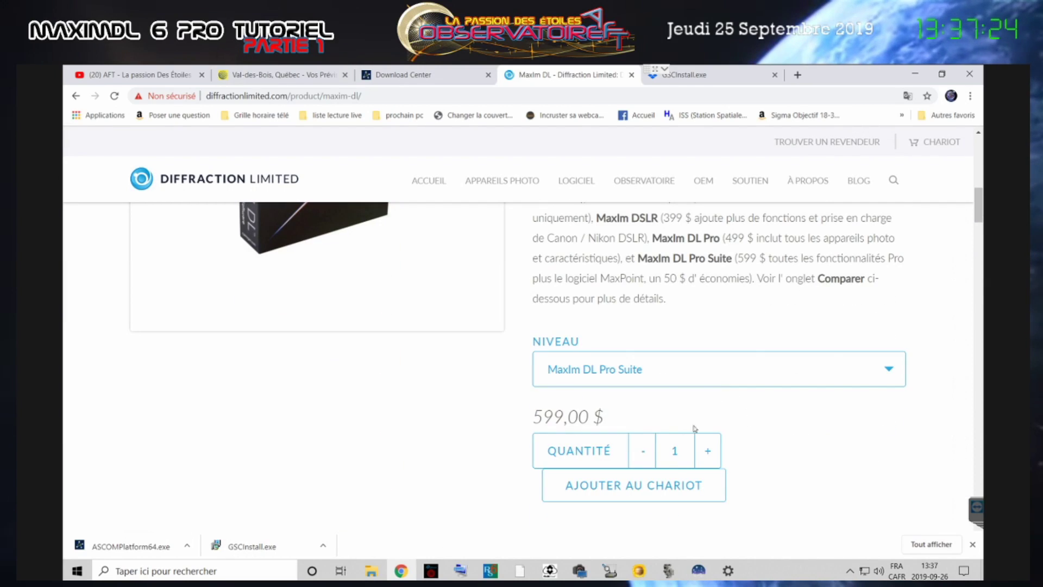
pyautogui.click(886, 374)
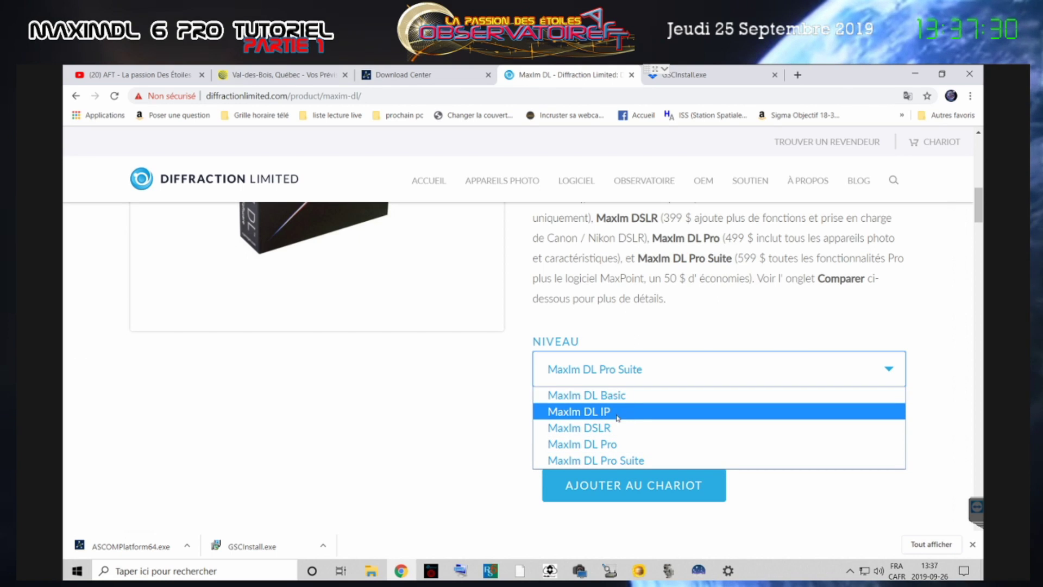
pyautogui.click(610, 445)
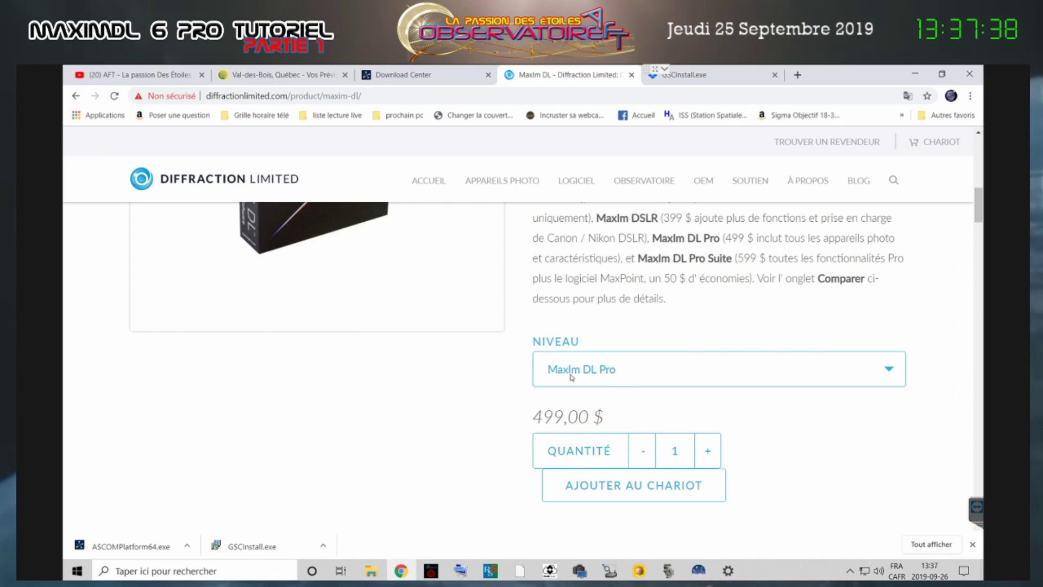
# Check the price of the MaxIm DSLR level by selecting it and highlighting the amount, and switch back to MaxIm DL Pro.
pyautogui.click(889, 368)
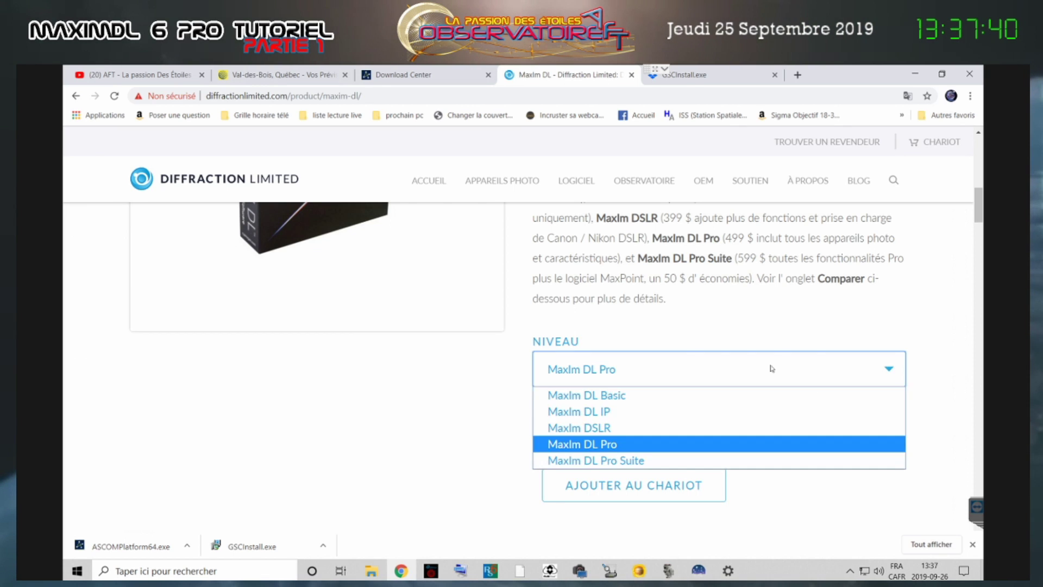
pyautogui.click(647, 432)
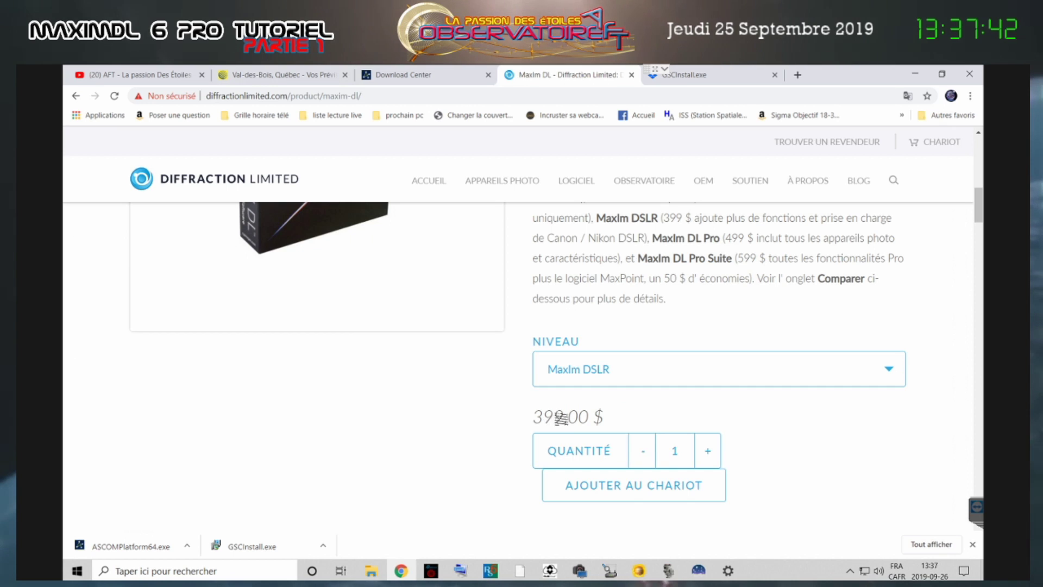
pyautogui.moveTo(606, 418); pyautogui.dragTo(526, 418)
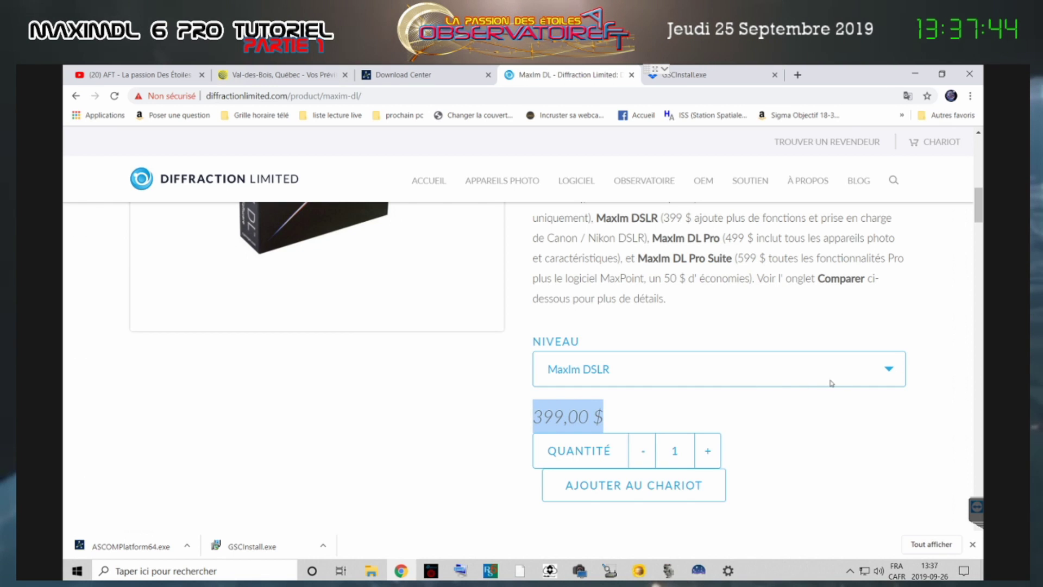
pyautogui.click(881, 374)
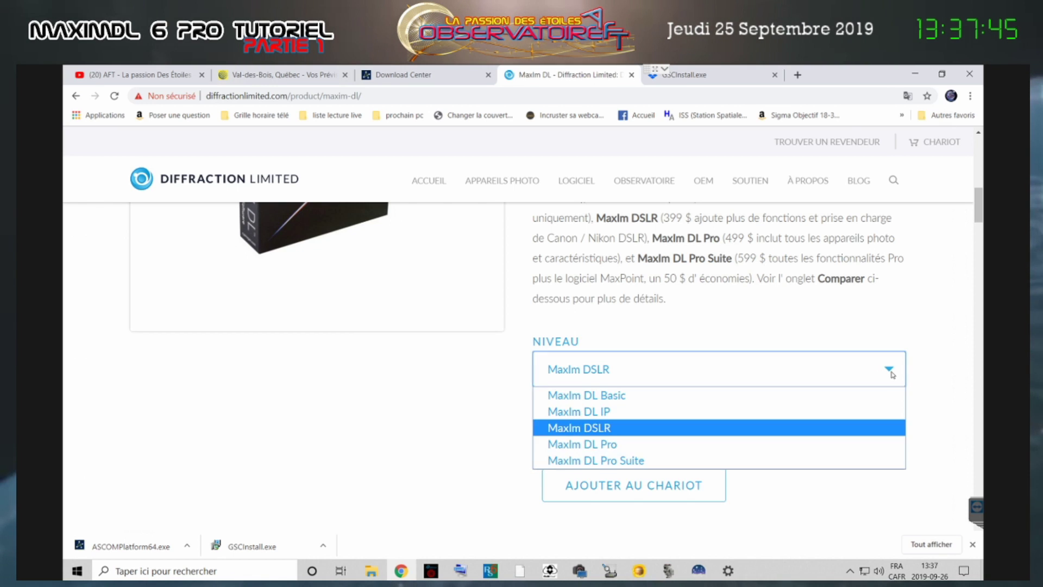
pyautogui.click(634, 452)
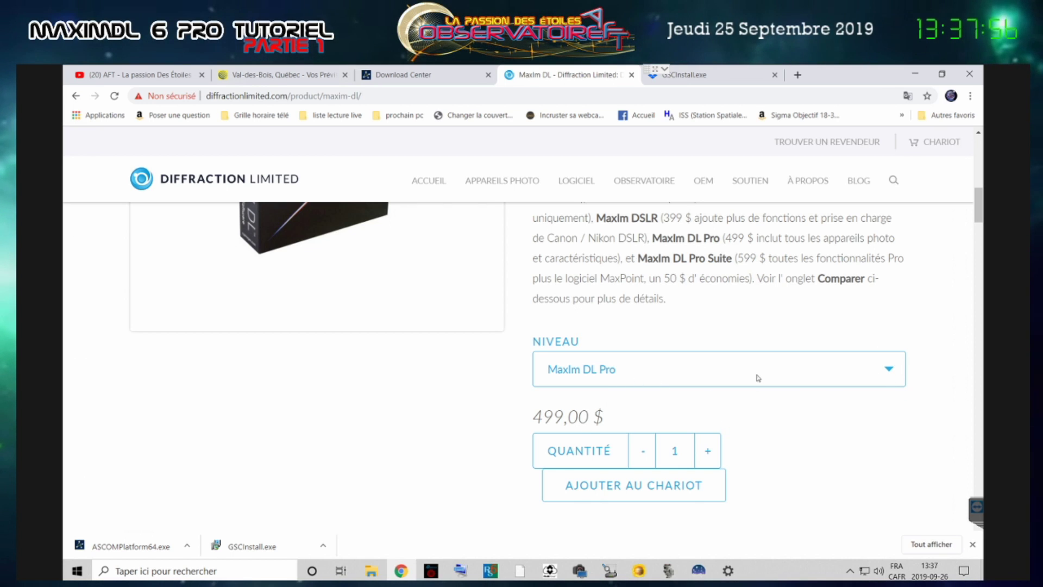
# Check the price of the MaxIm DL Pro Suite level and set the product level back to MaxIm DL Pro.
pyautogui.scroll(1, 758, 378)
pyautogui.click(891, 430)
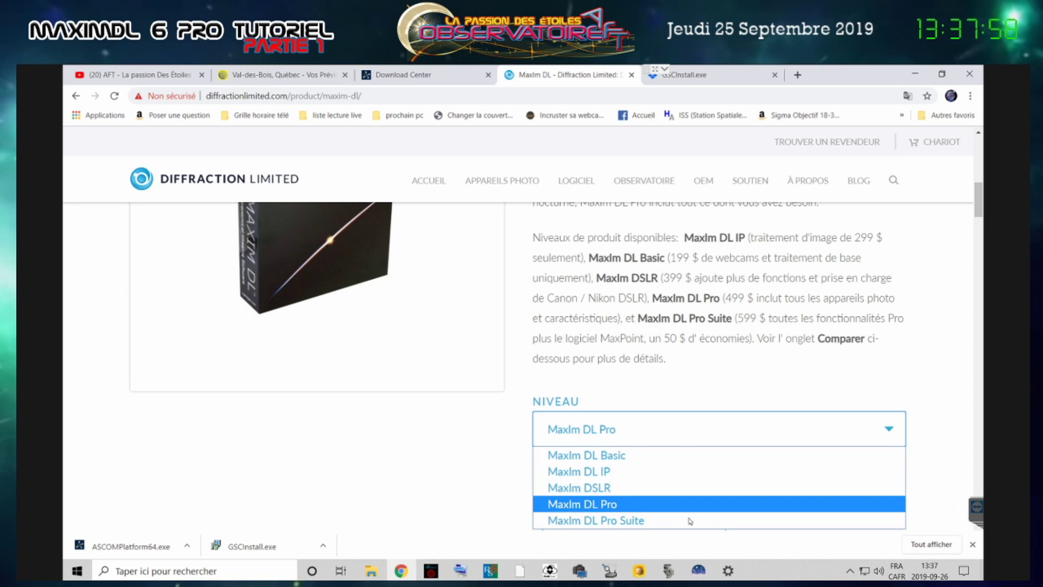
pyautogui.click(647, 521)
pyautogui.scroll(-1, 814, 408)
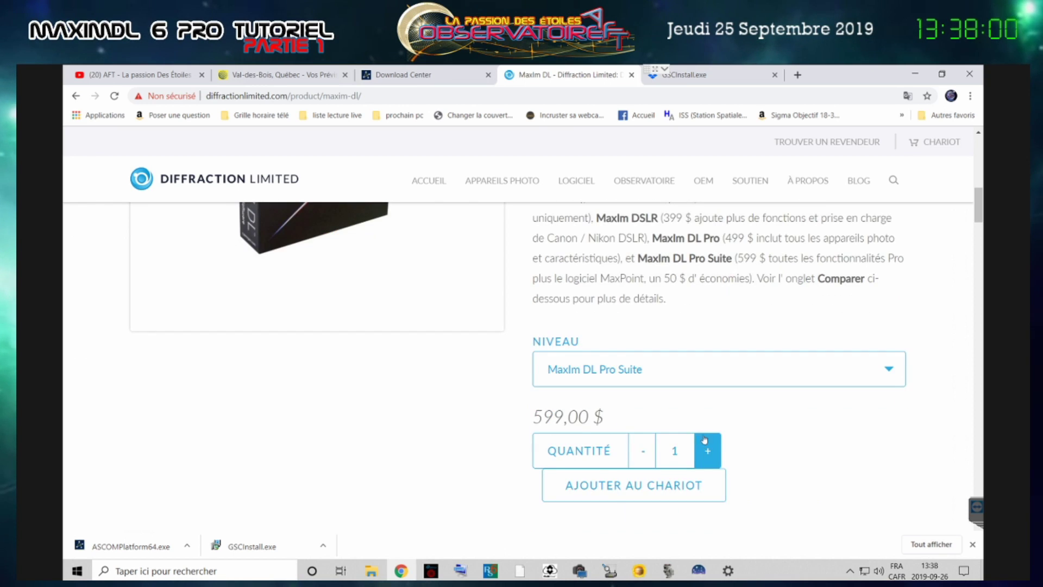
pyautogui.click(892, 384)
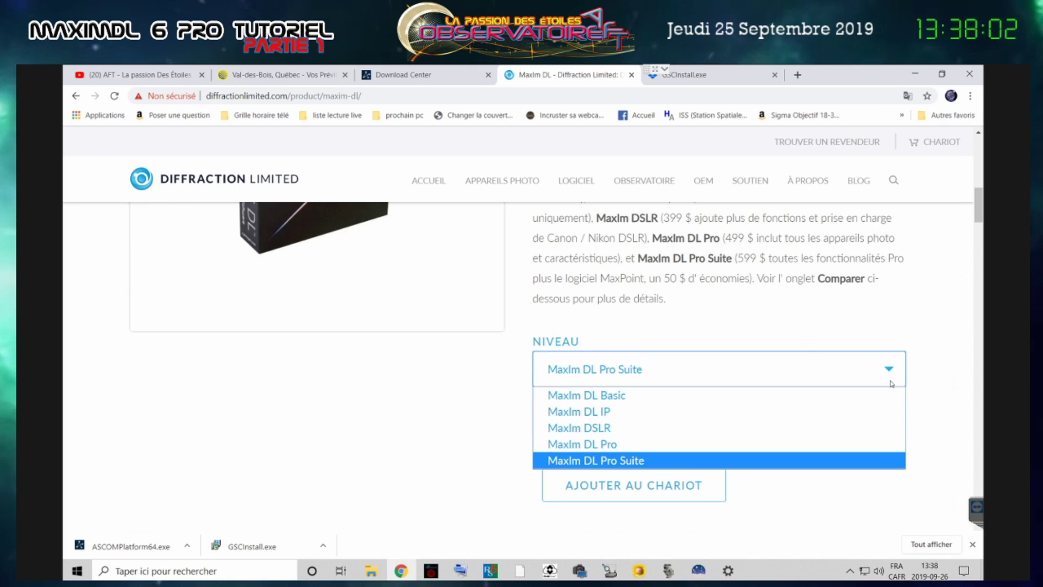
pyautogui.click(768, 444)
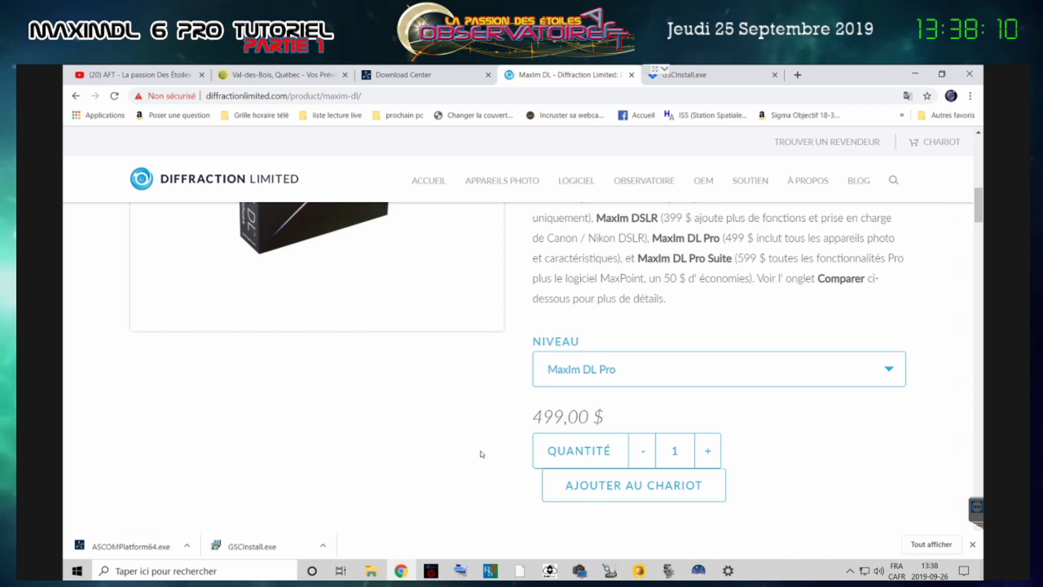
# Highlight the price amount shown for the MaxIm DL Pro level.
pyautogui.scroll(-3, 710, 371)
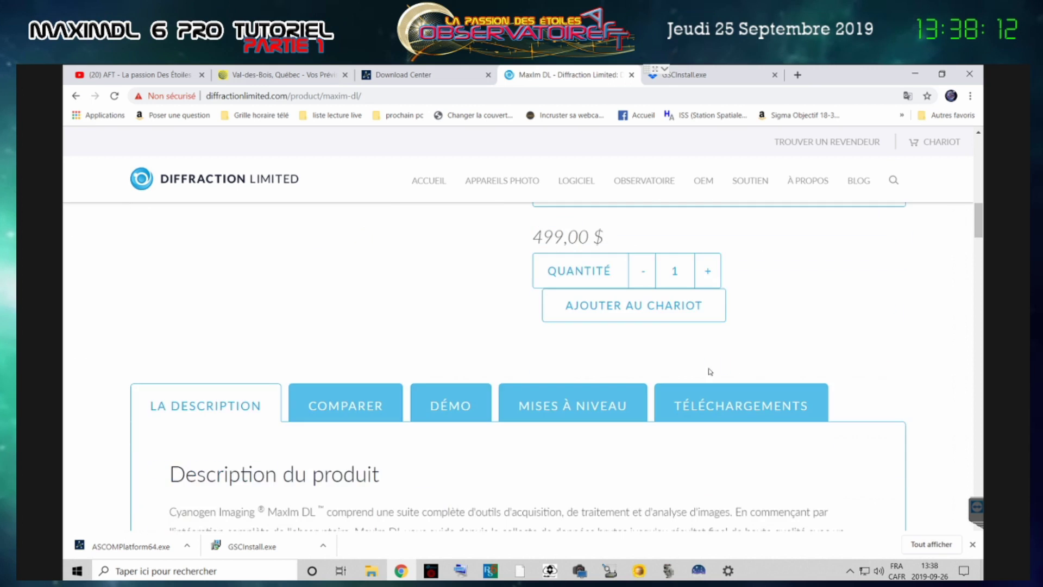
pyautogui.scroll(3, 673, 340)
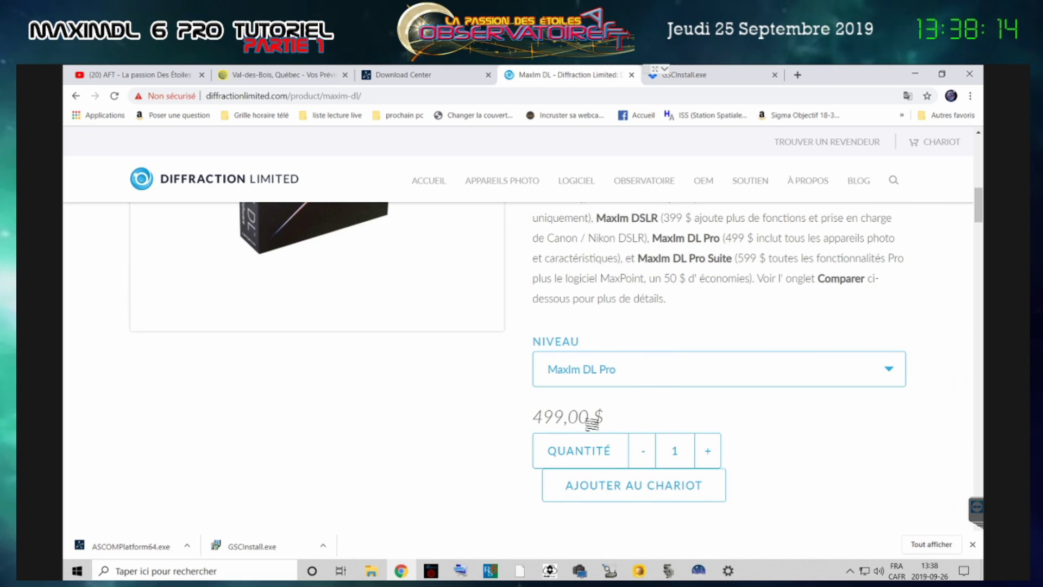
pyautogui.moveTo(591, 423); pyautogui.dragTo(530, 422)
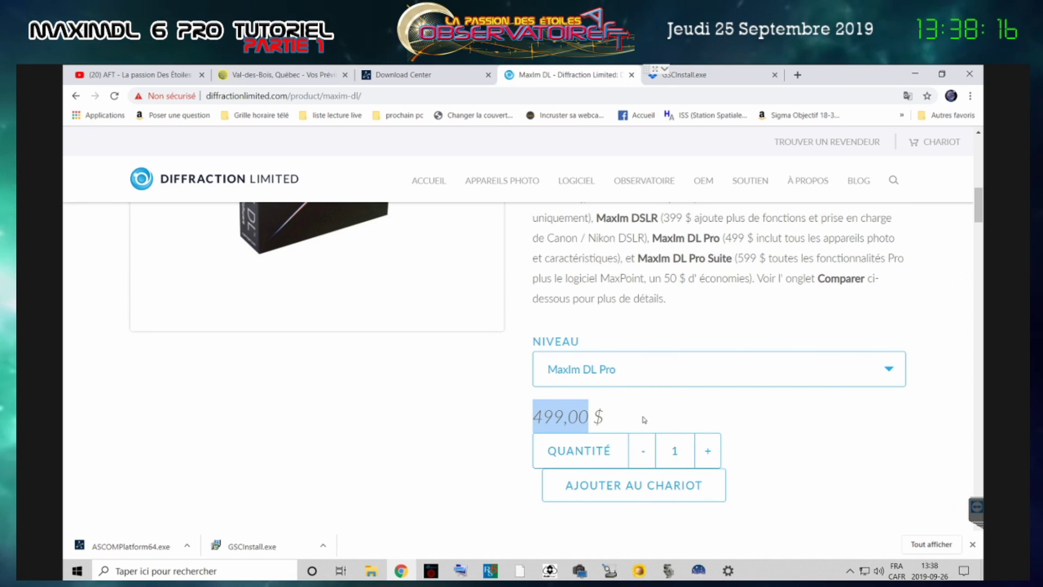
# Read through the MaxIm DL product description and the list of main features of the Pro level.
pyautogui.scroll(-3, 644, 419)
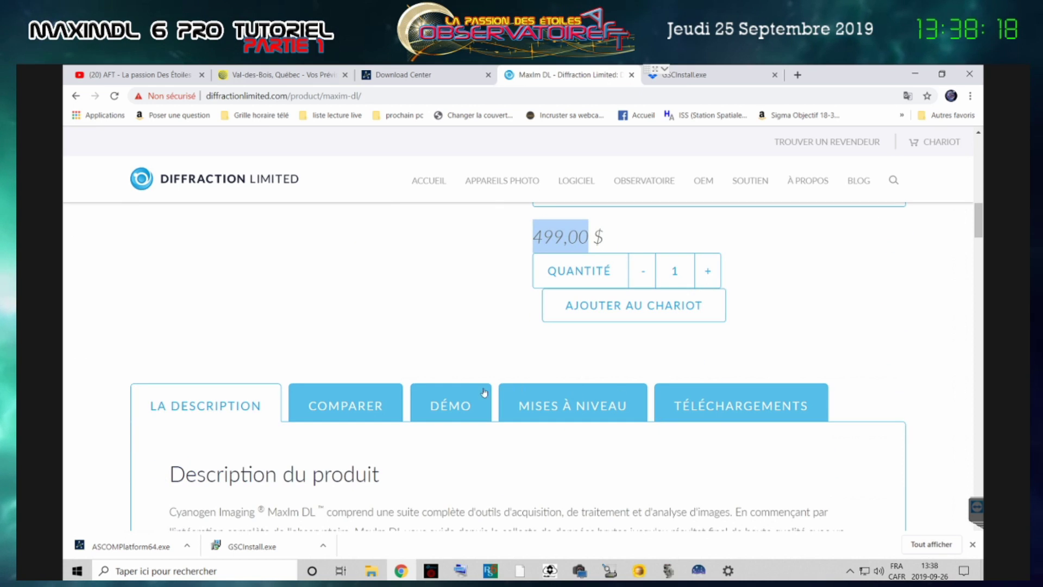
pyautogui.scroll(-4, 456, 356)
pyautogui.scroll(-2, 372, 348)
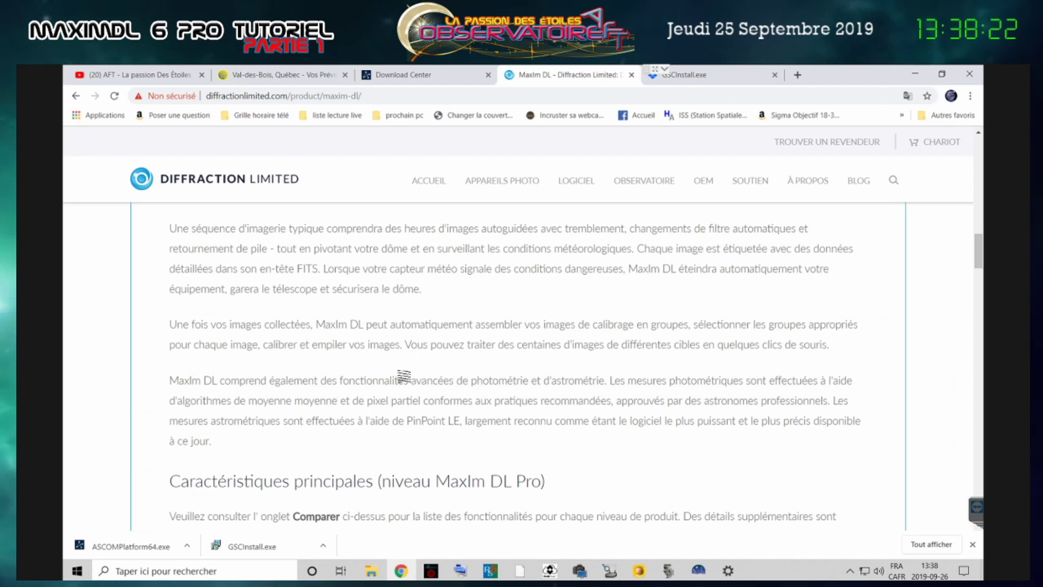
pyautogui.scroll(-3, 415, 393)
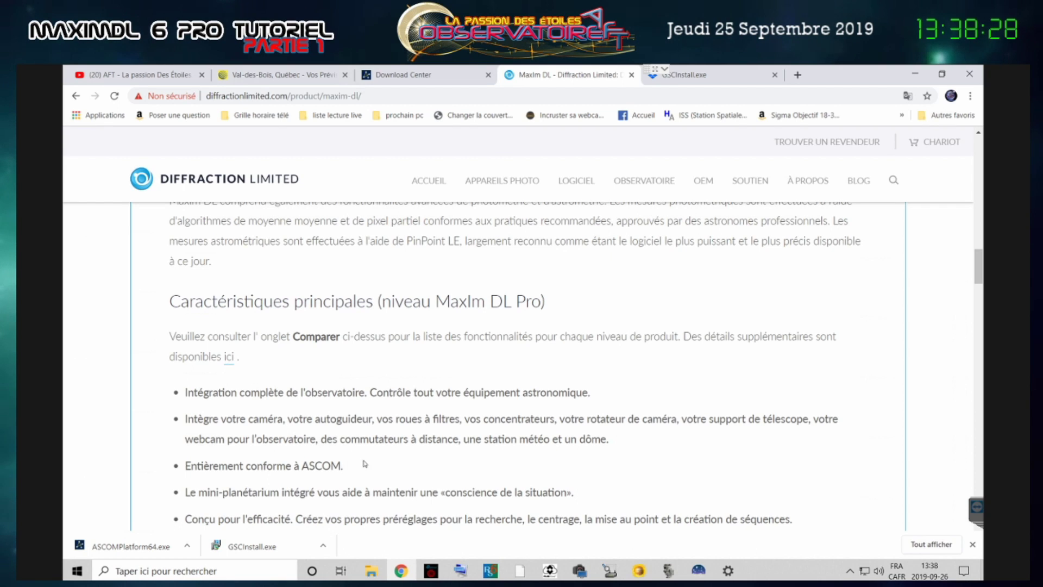
pyautogui.scroll(-3, 309, 392)
pyautogui.scroll(-4, 294, 337)
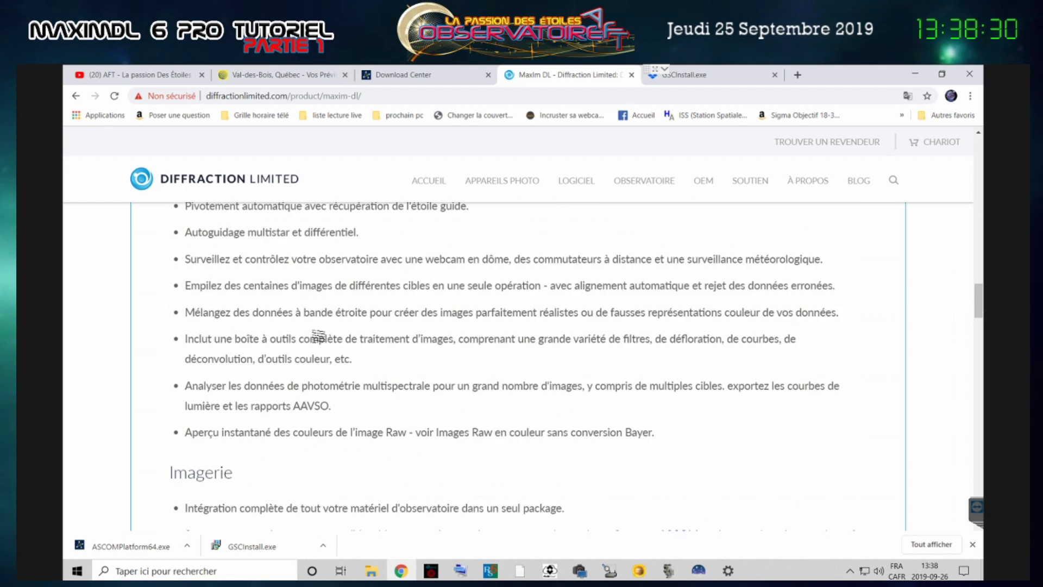